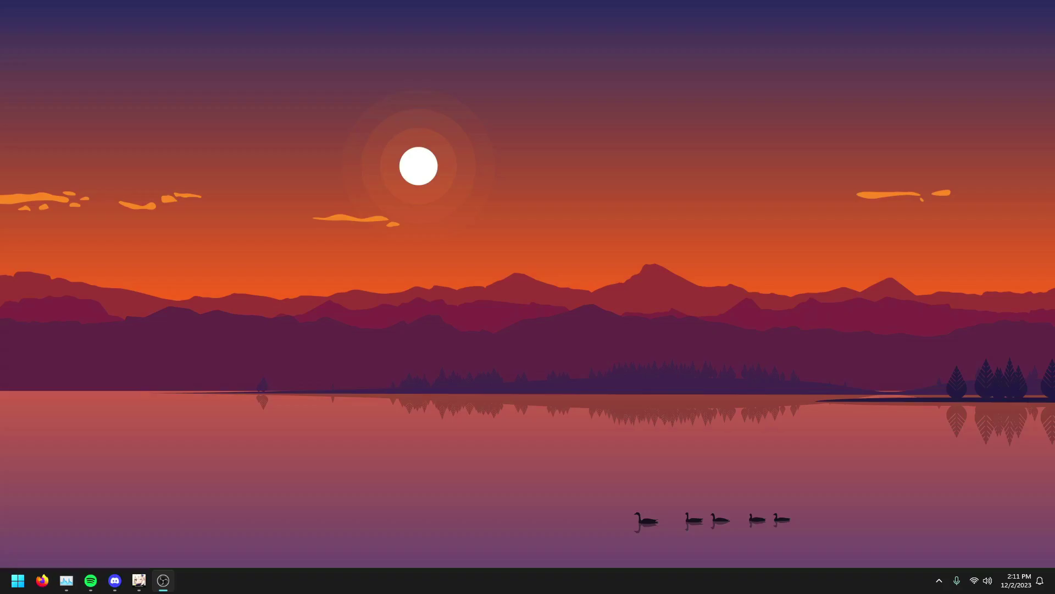
# Open Firefox, go to bitsum.com/get-lasso-pro, and download the free Process Lasso installer.
pyautogui.click(43, 581)
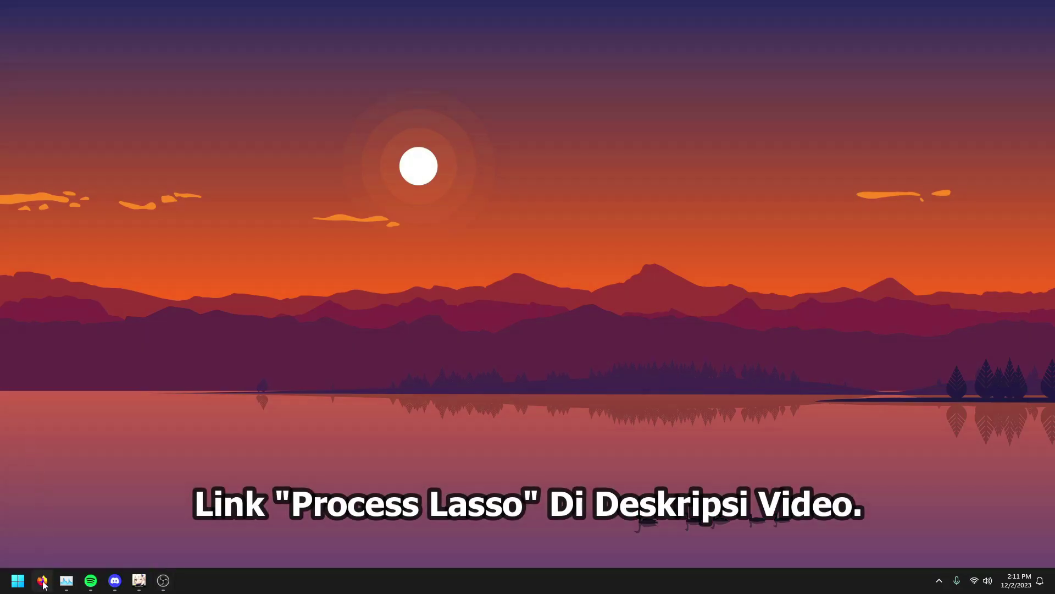
pyautogui.click(497, 385)
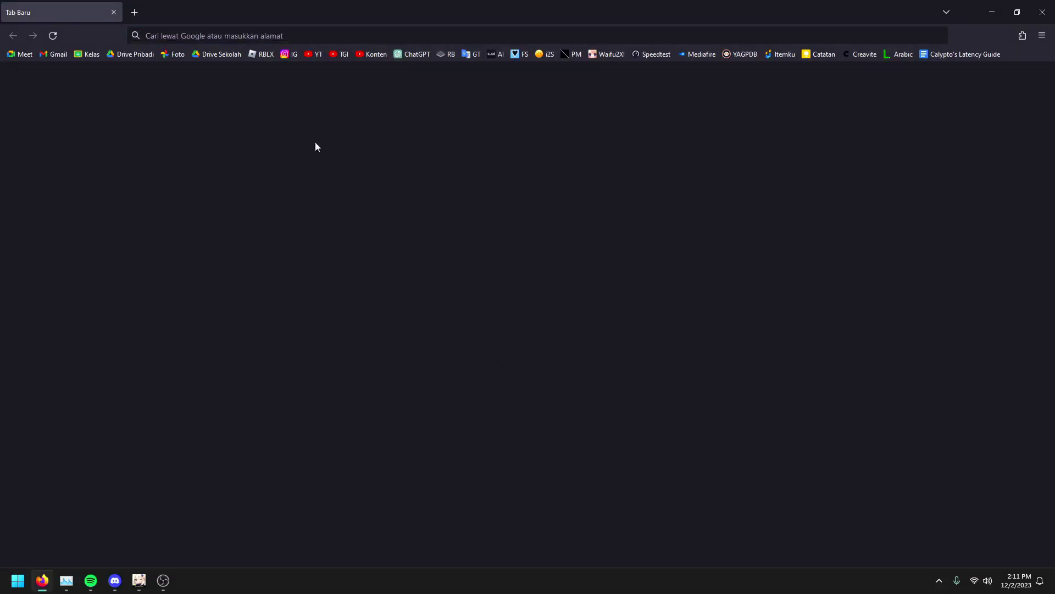
pyautogui.click(272, 35)
pyautogui.write('get')
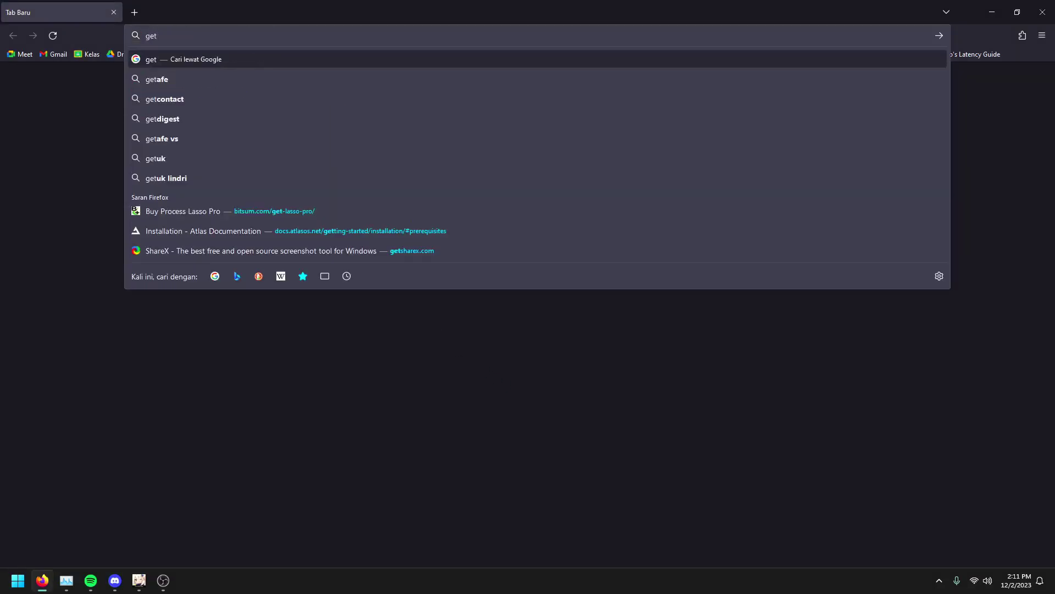
pyautogui.click(342, 212)
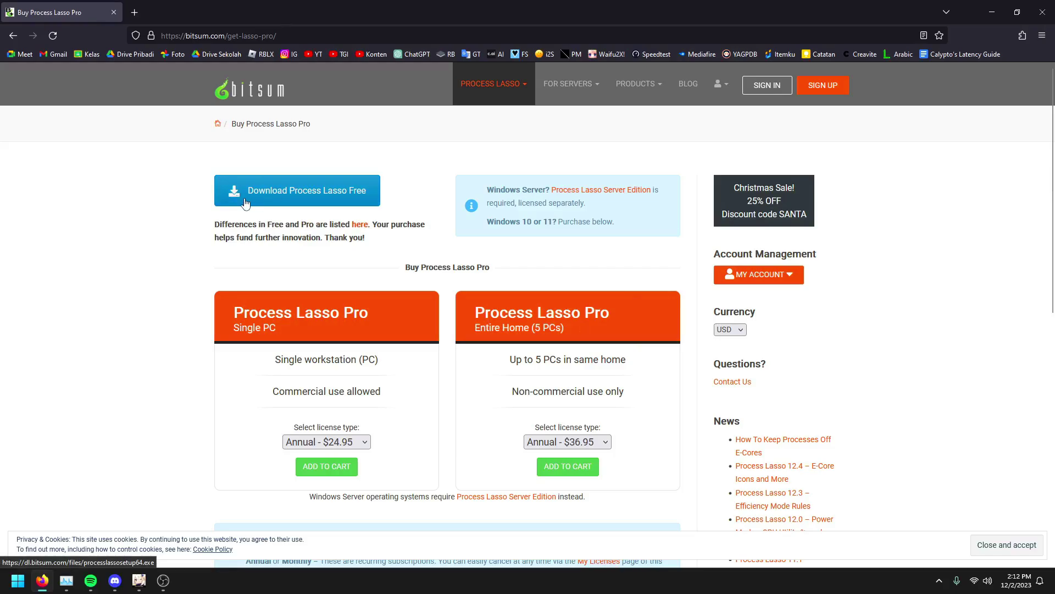
pyautogui.click(290, 202)
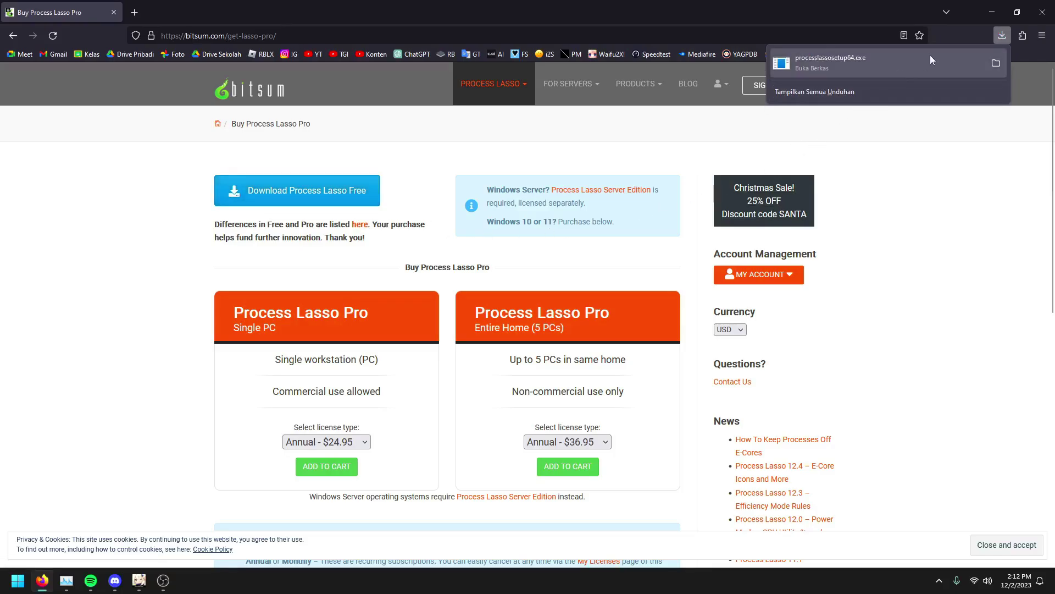
# Clear the browser's download history and close the browser.
pyautogui.hotkey('ctrl', 'shift', 'y')
pyautogui.click(128, 31)
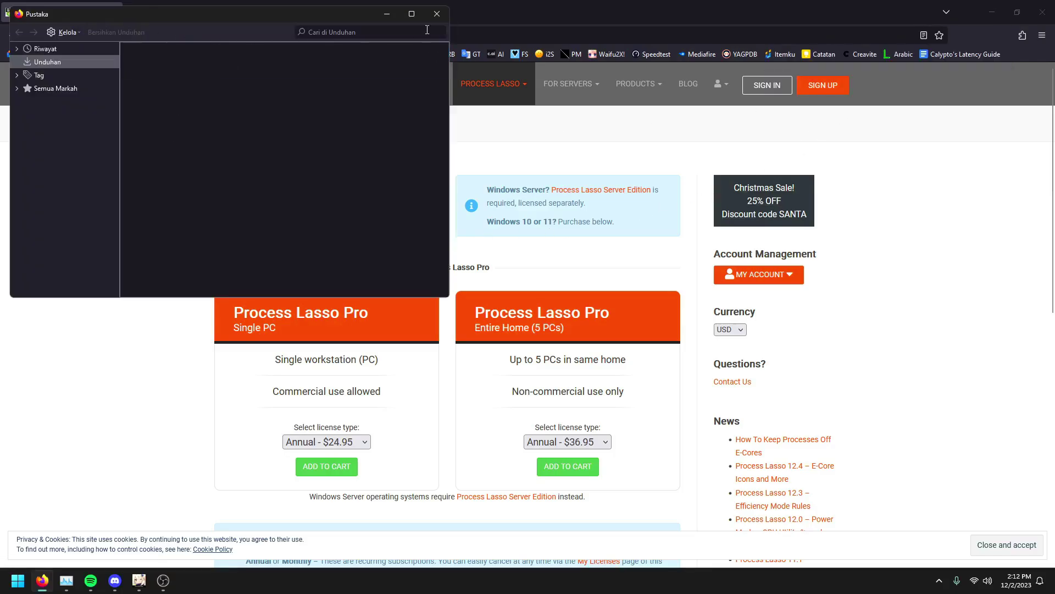
pyautogui.click(437, 14)
pyautogui.hotkey('alt', 'F4')
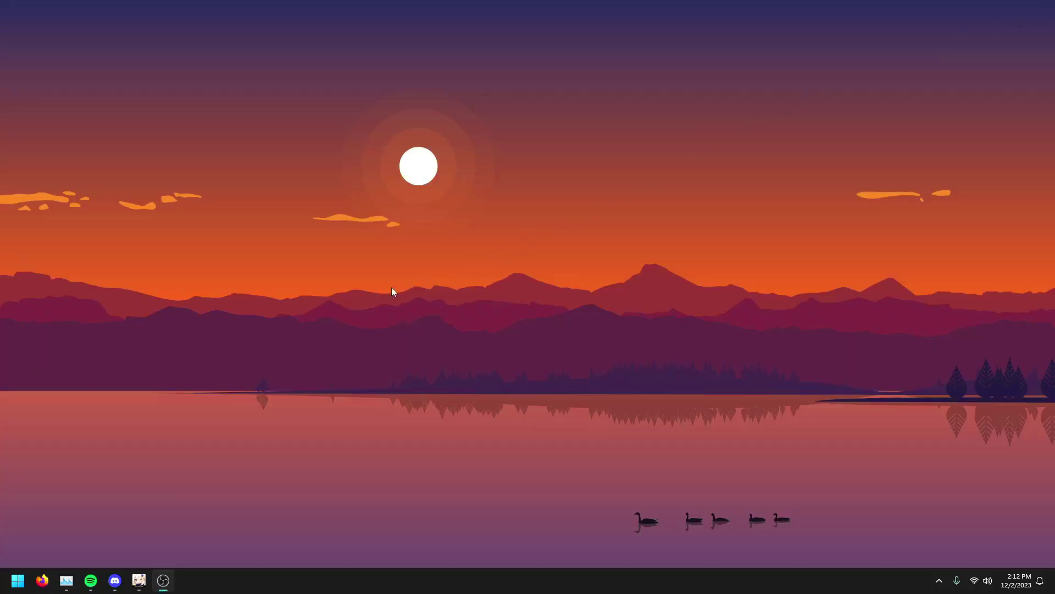
# Run processlassosetup64 from the Downloads folder in English, accept the license, and exclude the Start menu and desktop shortcuts.
pyautogui.press('super+e')
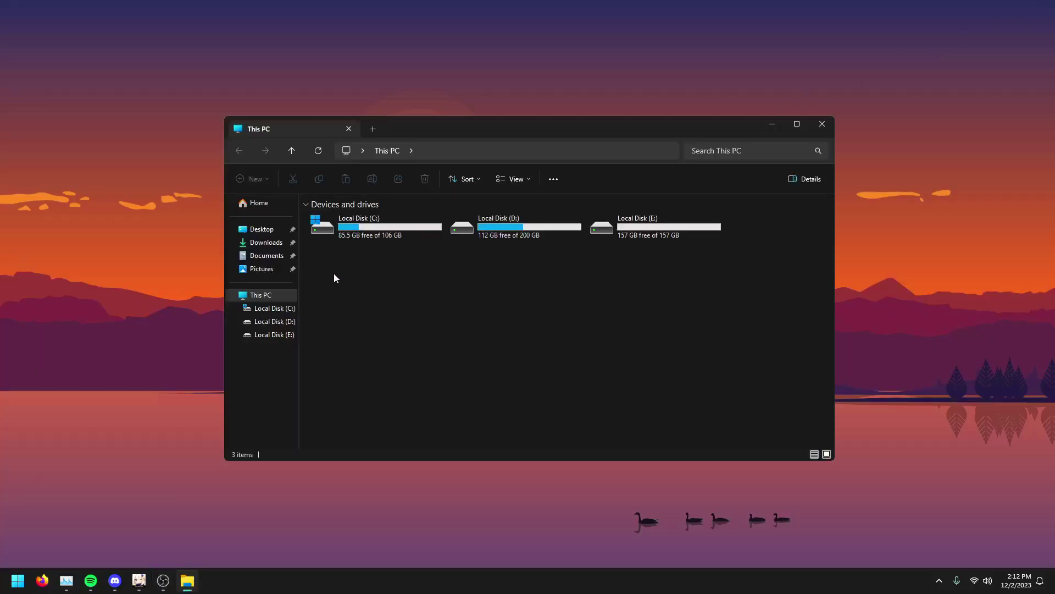
pyautogui.click(271, 242)
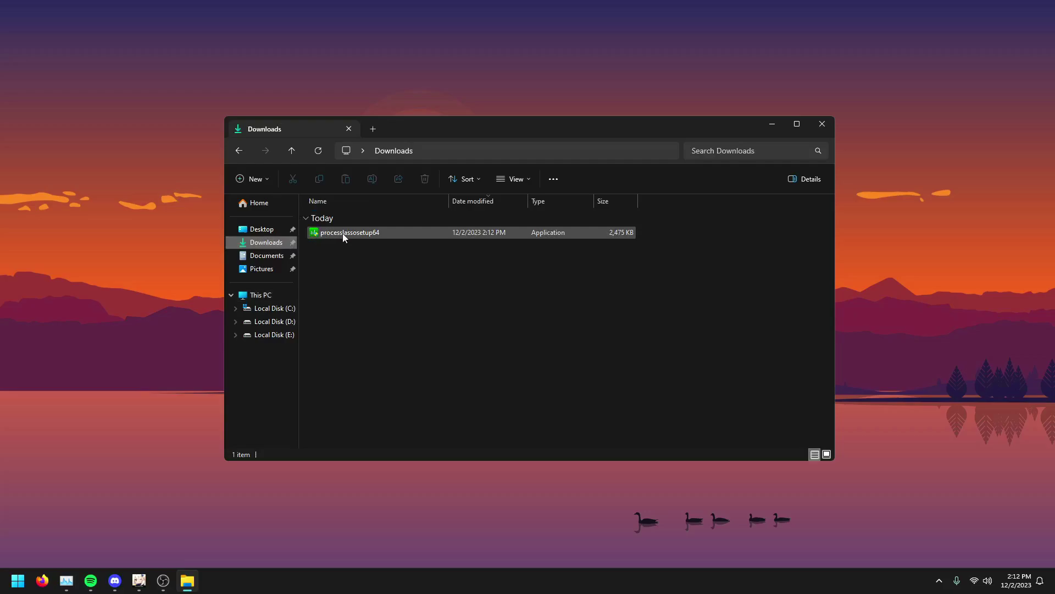
pyautogui.doubleClick(343, 234)
pyautogui.click(475, 416)
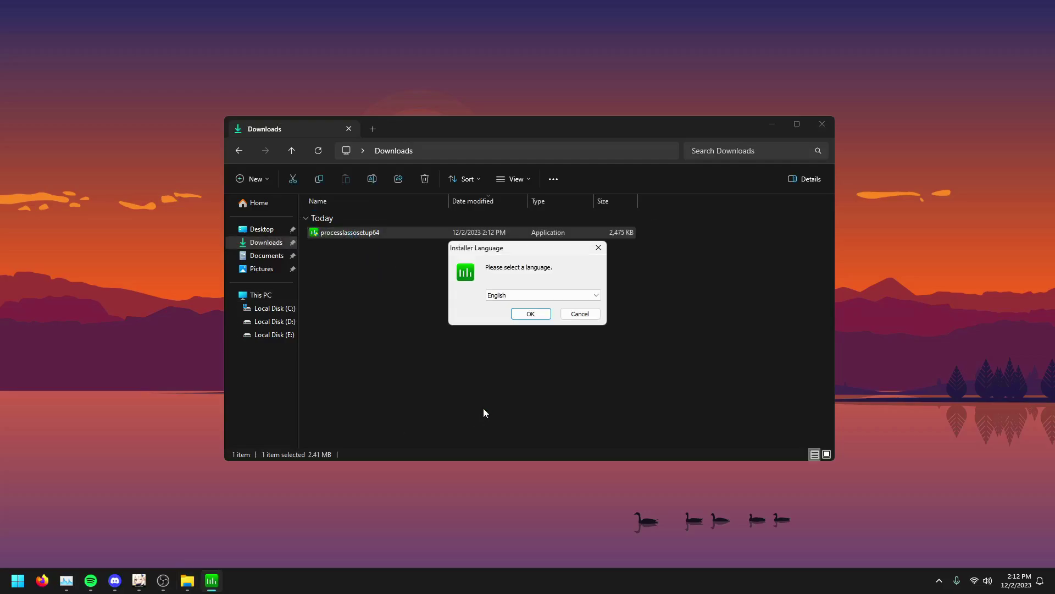
pyautogui.click(532, 314)
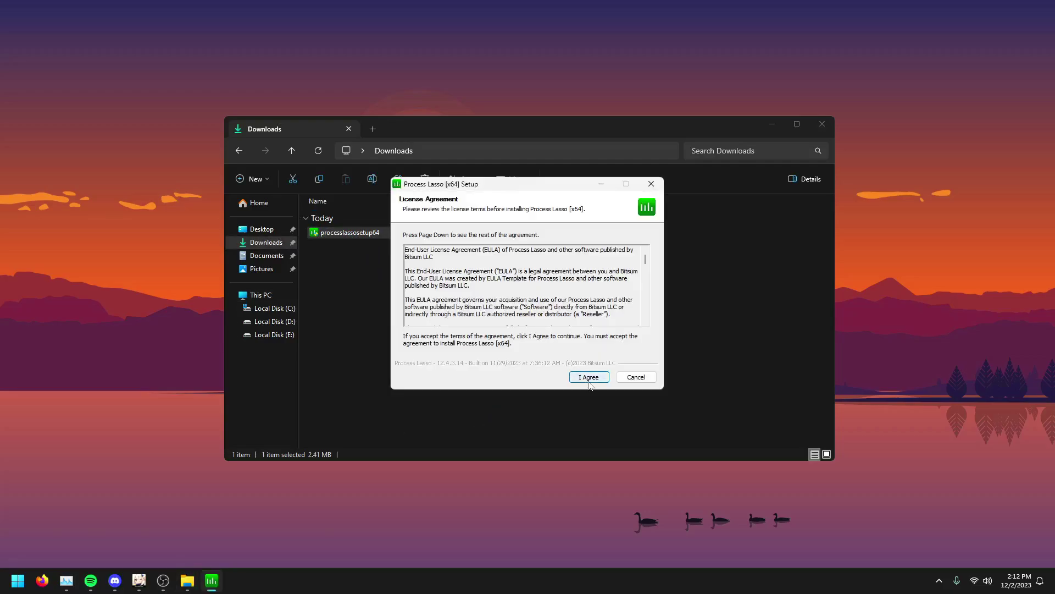
pyautogui.click(589, 377)
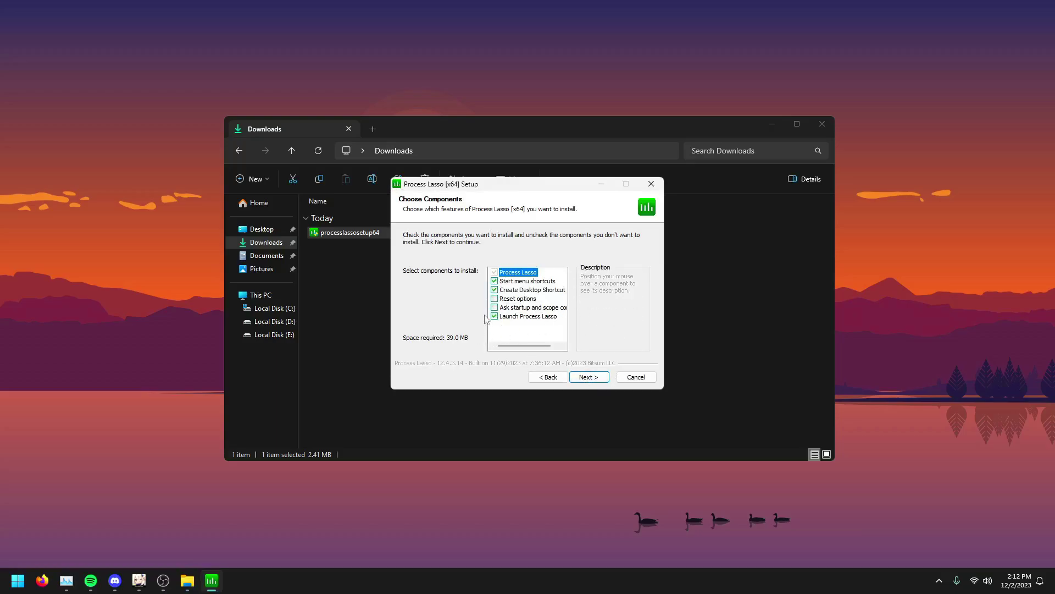
pyautogui.click(495, 281)
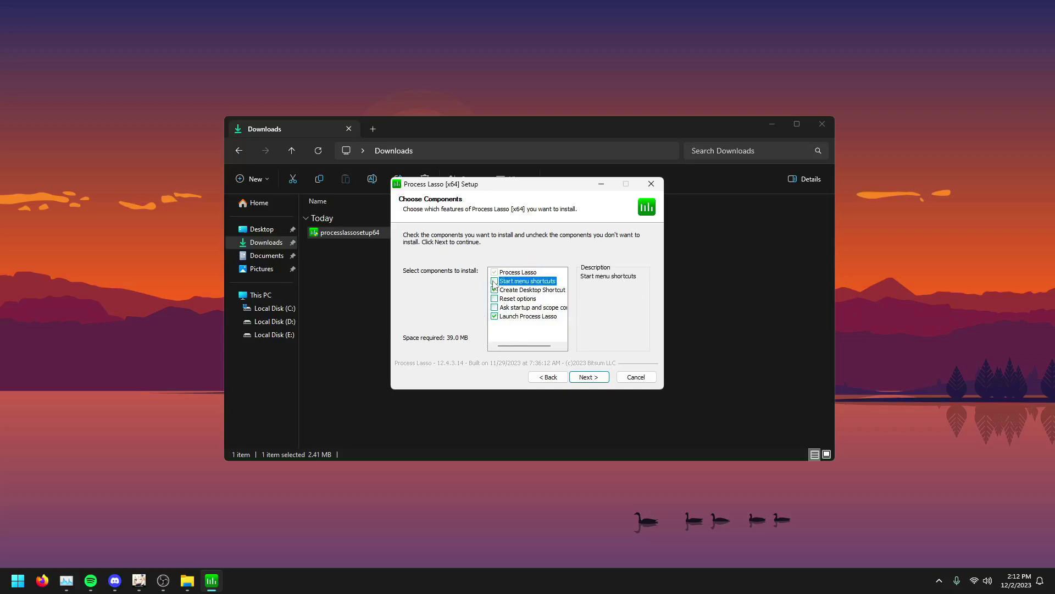
pyautogui.click(494, 290)
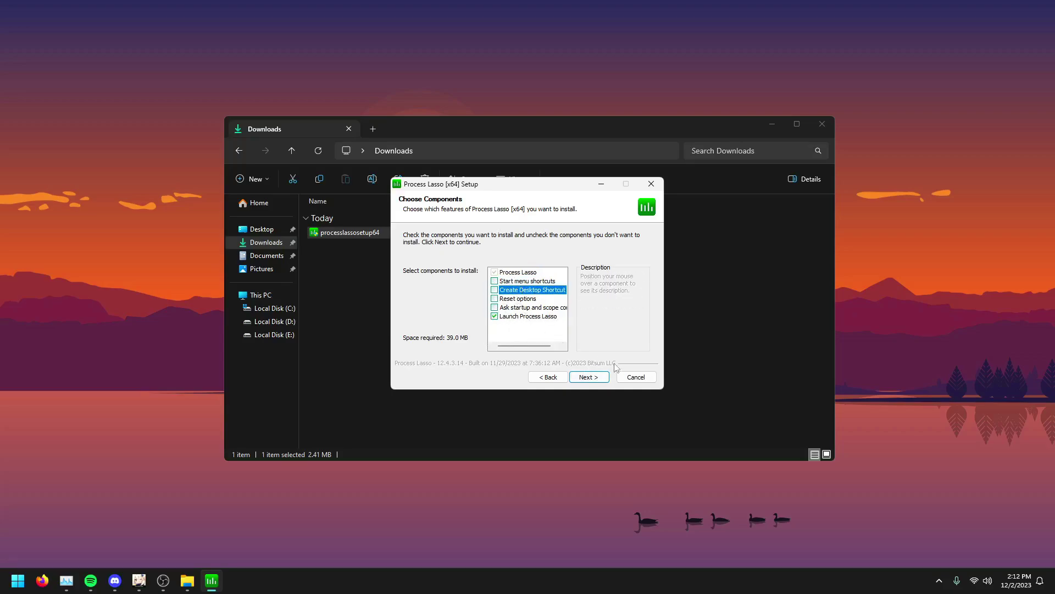
# Quit the Process Lasso setup and delete the processlassosetup64 installer from the Downloads folder.
pyautogui.click(644, 377)
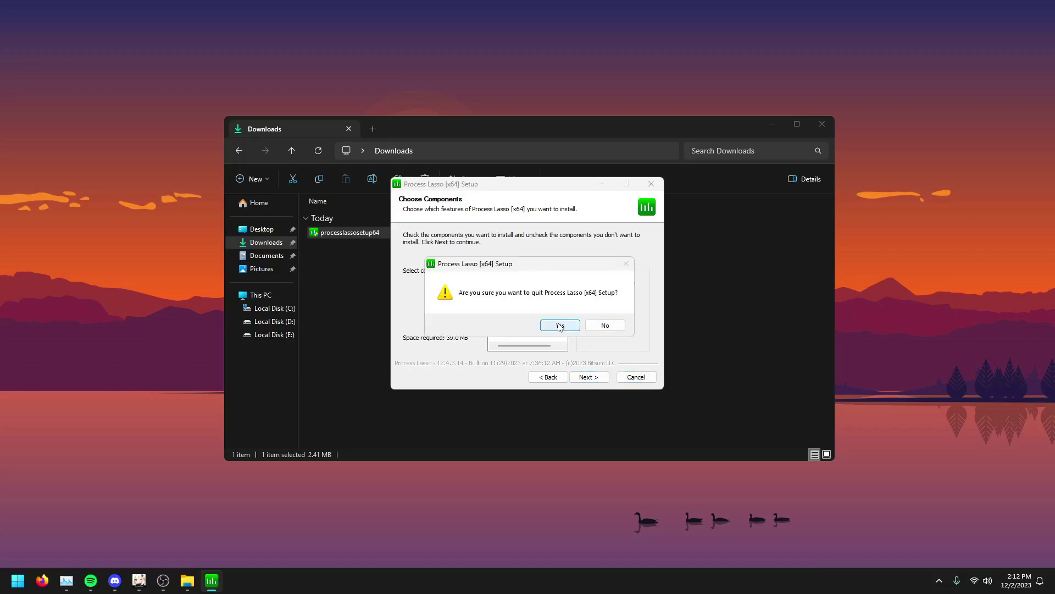
pyautogui.click(557, 323)
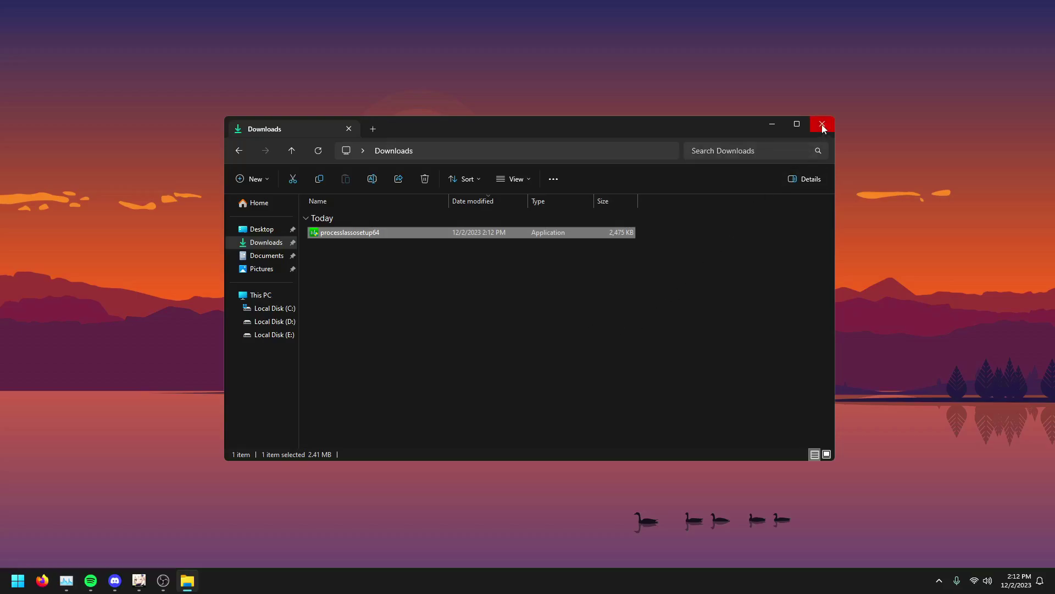
pyautogui.press('Delete')
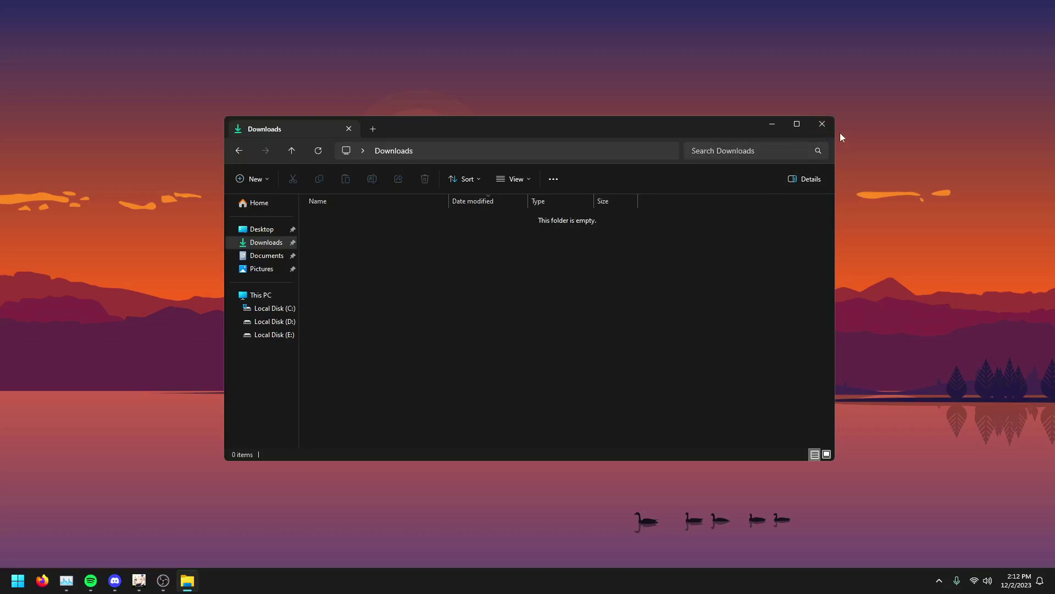
pyautogui.click(822, 124)
# Bring up the main window of the running Process Lasso and go to the beginning of its process list.
pyautogui.click(939, 580)
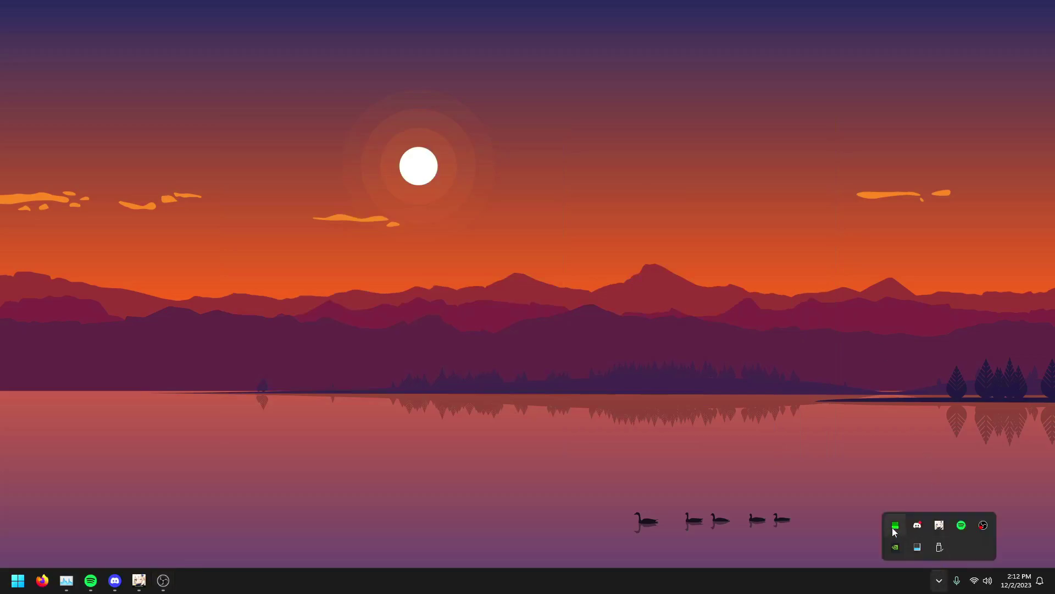
pyautogui.click(894, 528)
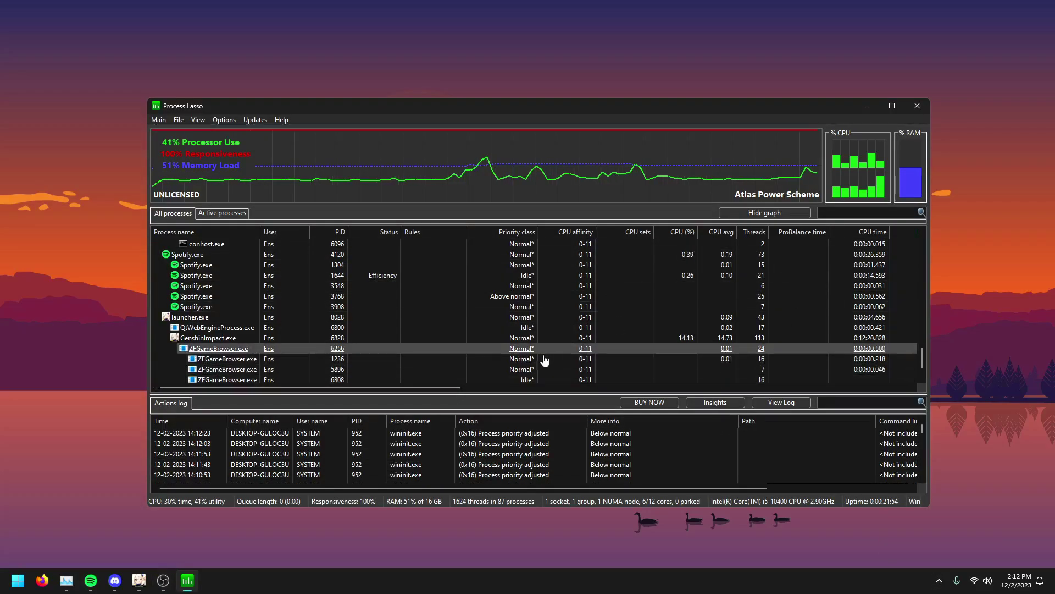
pyautogui.scroll(15, 544, 360)
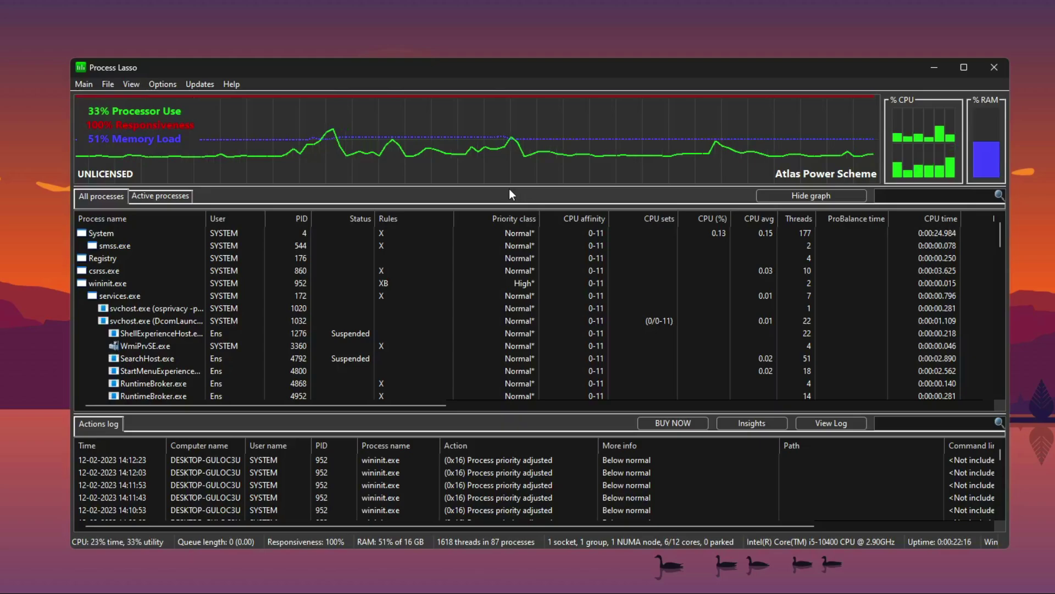
# Examine the ProBalance, SmartTrim, IdleSaver and Performance Mode settings and the tray icon display options.
pyautogui.moveTo(147, 102)
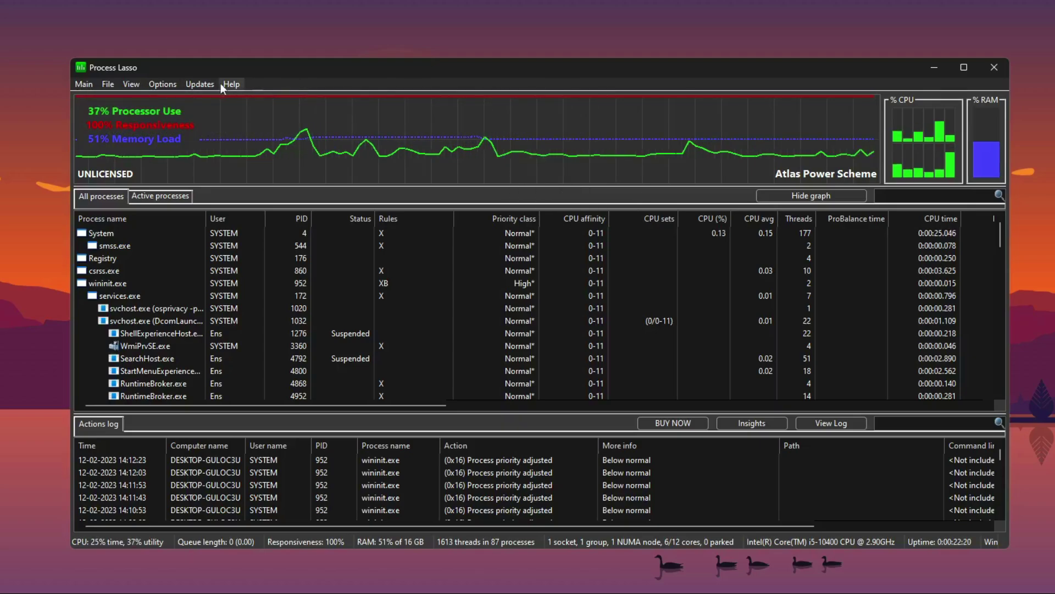
pyautogui.click(86, 83)
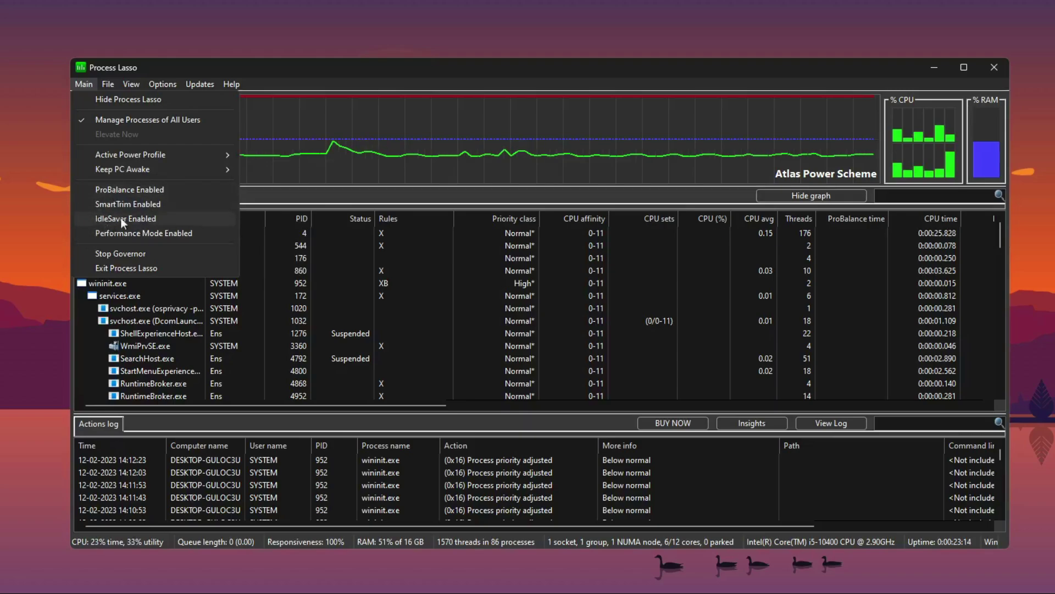
pyautogui.moveTo(127, 84)
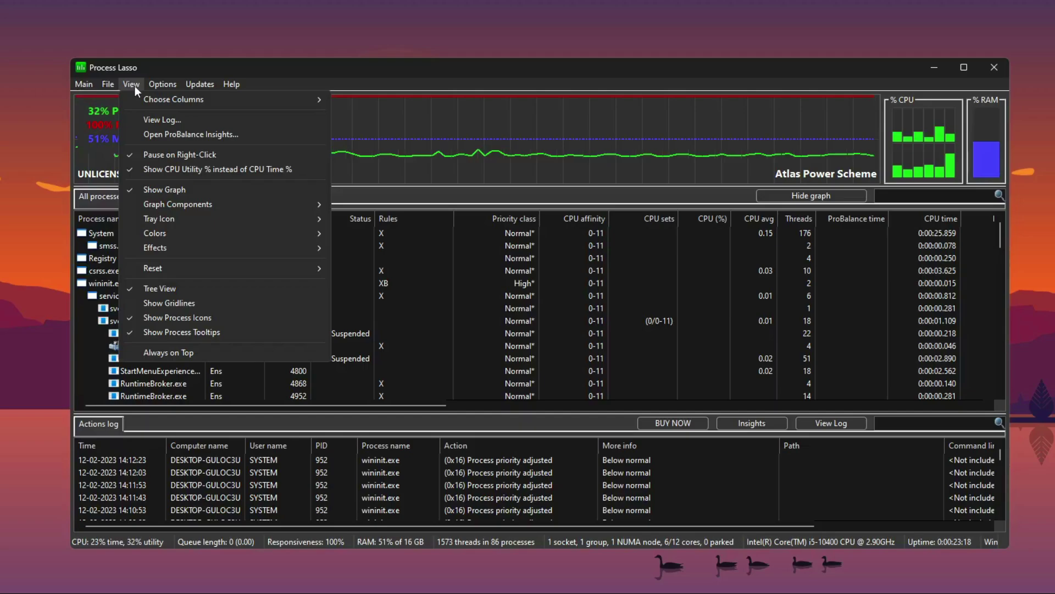
pyautogui.moveTo(173, 219)
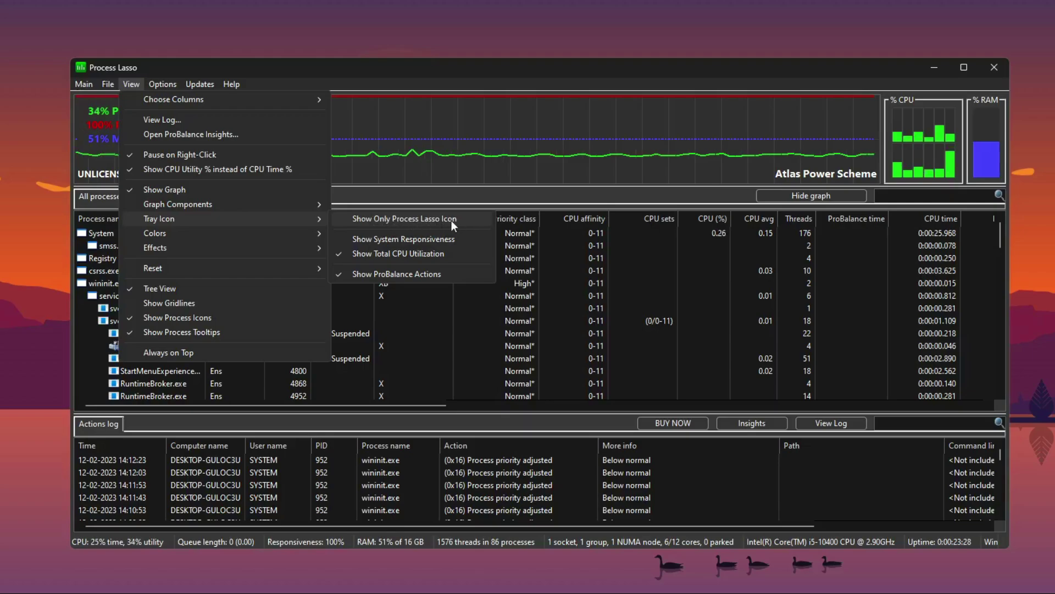
# Configure Process Lasso's startup with the core engine (Governor) starting at login for all users, and finish the startup setup.
pyautogui.moveTo(166, 86)
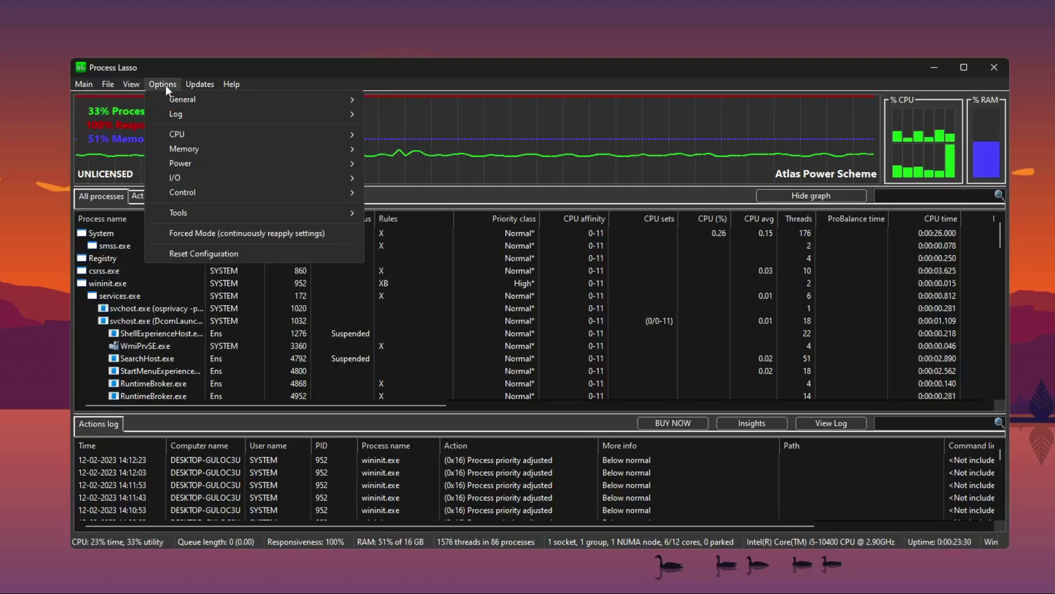
pyautogui.moveTo(200, 104)
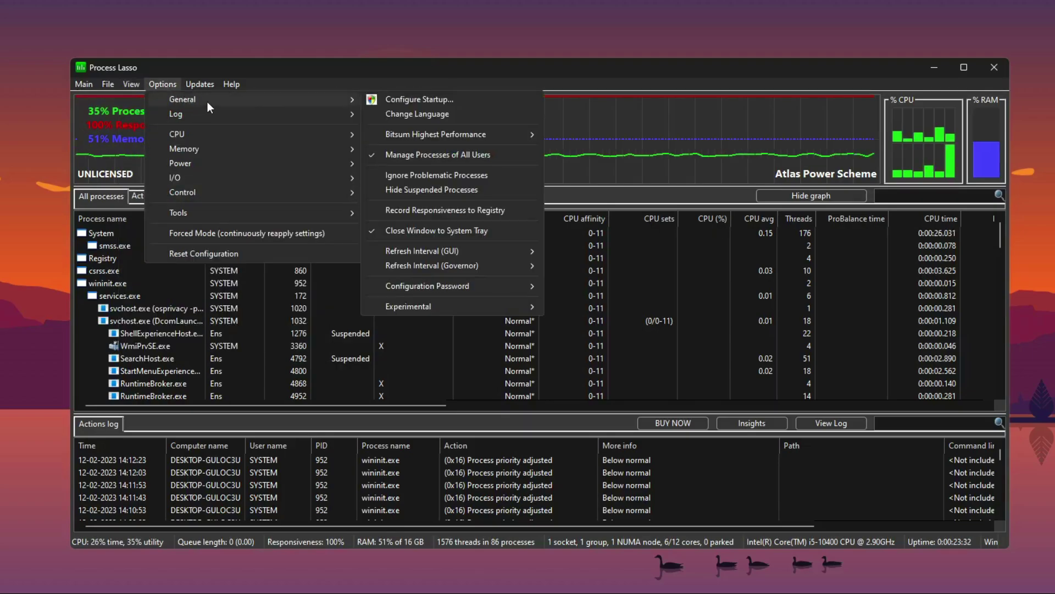
pyautogui.click(424, 99)
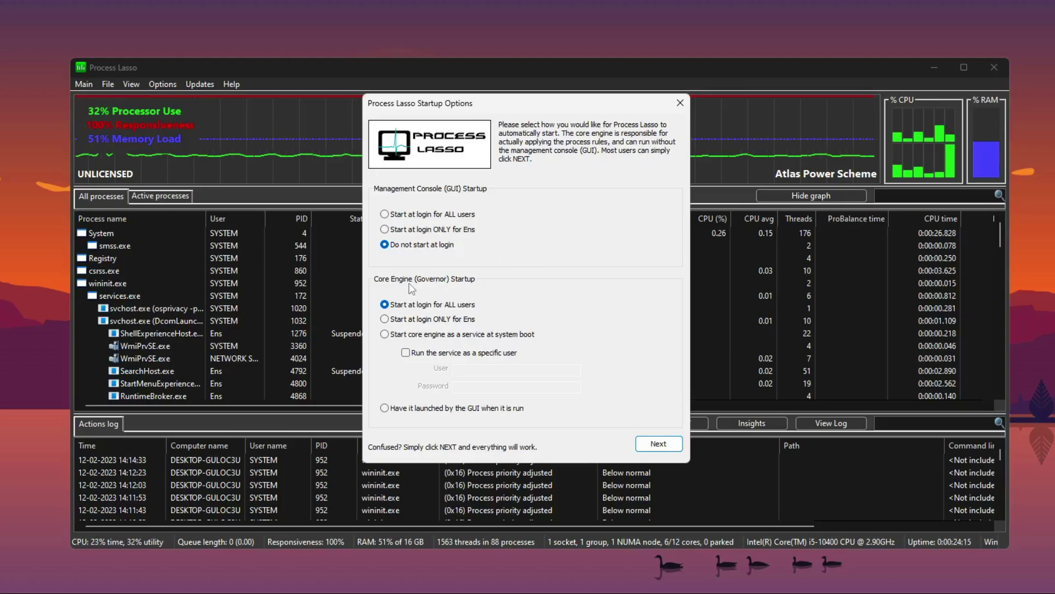
pyautogui.click(466, 306)
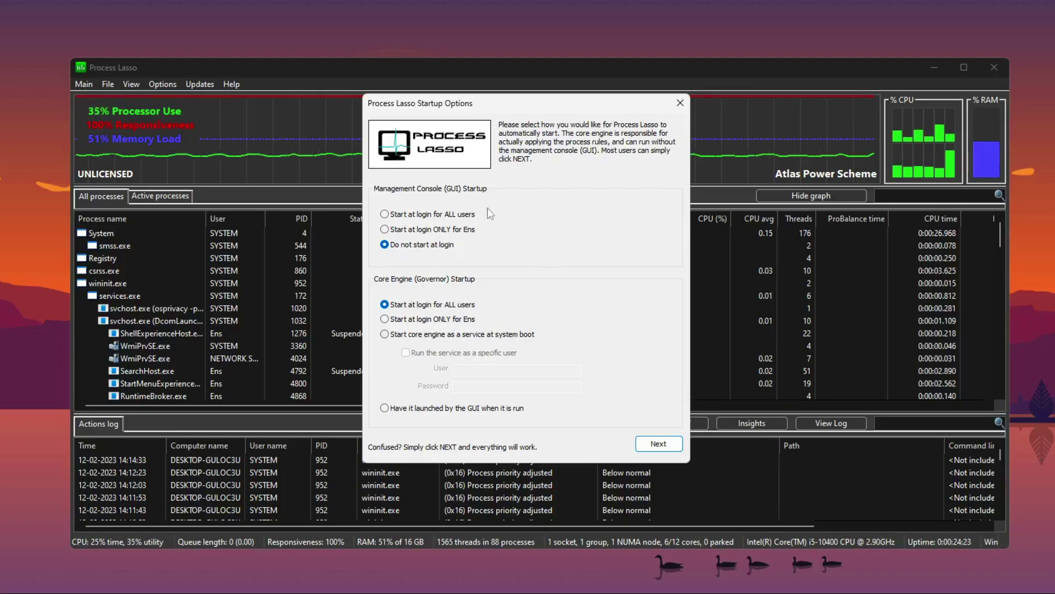
pyautogui.click(658, 443)
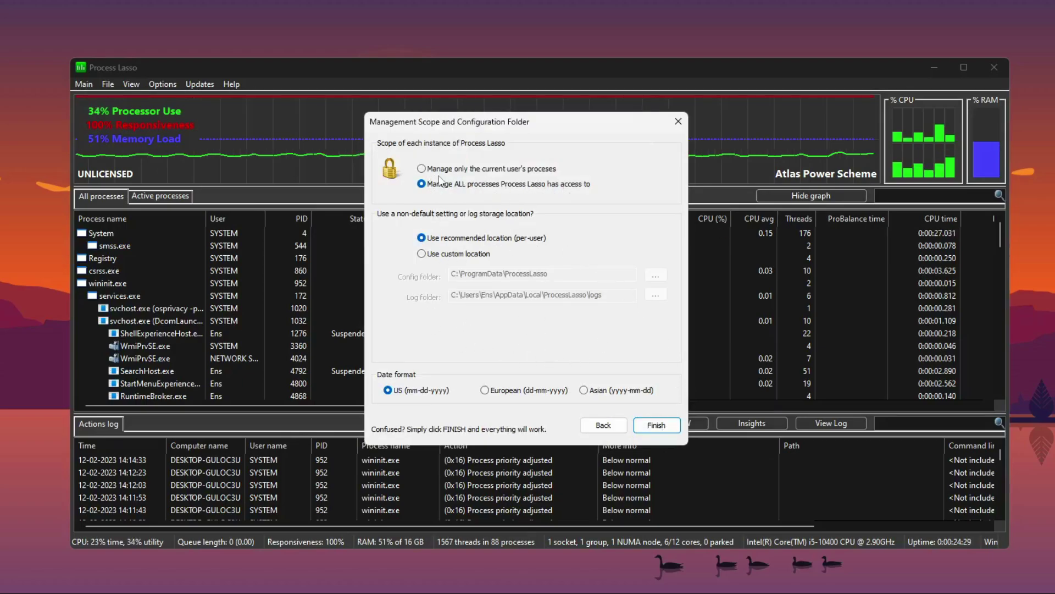
pyautogui.moveTo(438, 190)
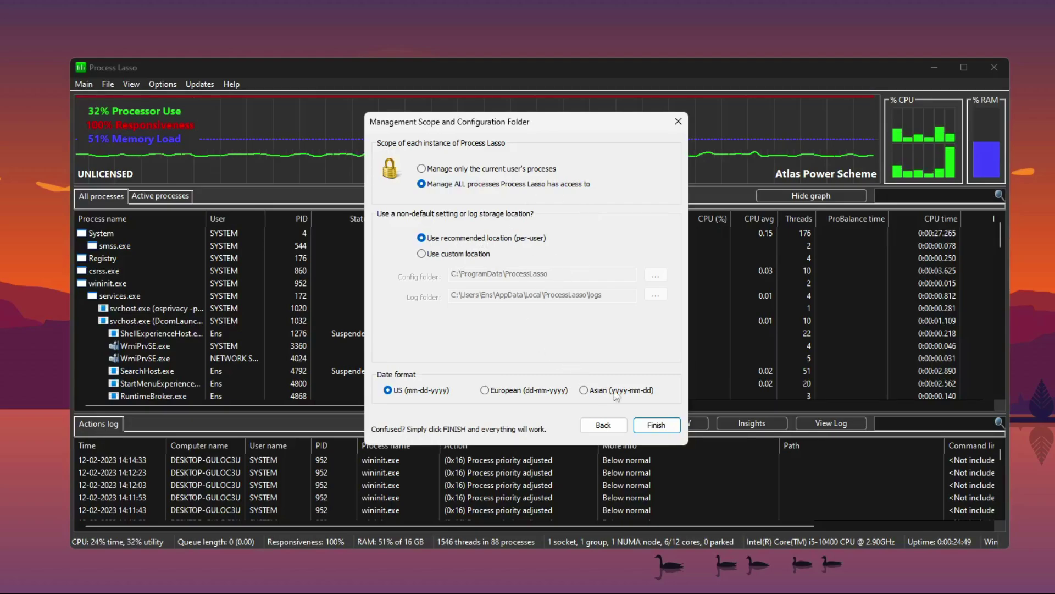
pyautogui.click(656, 426)
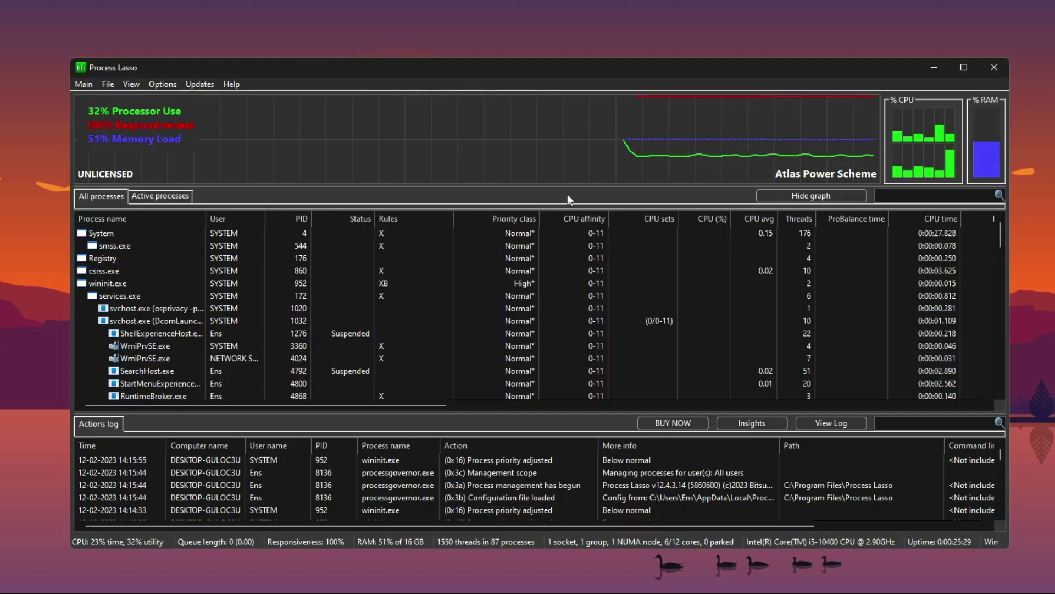
# Examine the general options with the Governor refresh interval choices, and the ProBalance options for the CPU.
pyautogui.click(173, 87)
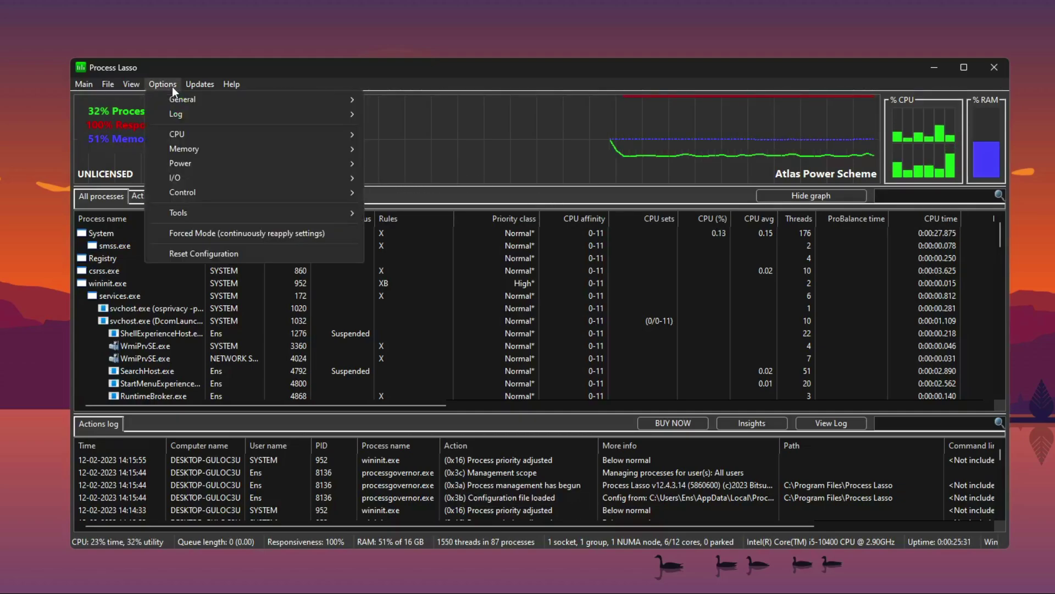
pyautogui.moveTo(180, 98)
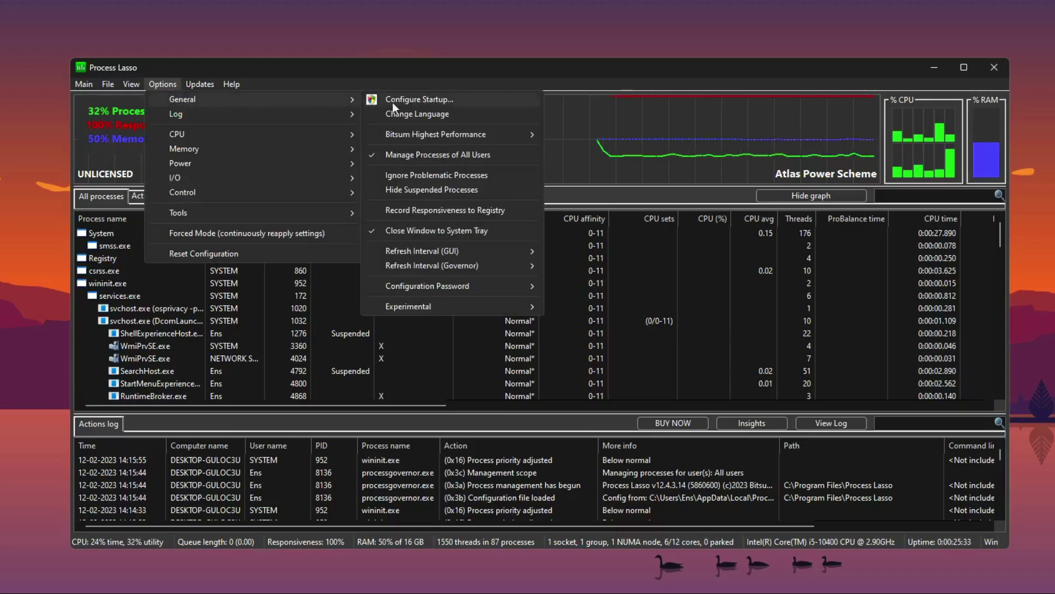
pyautogui.moveTo(438, 267)
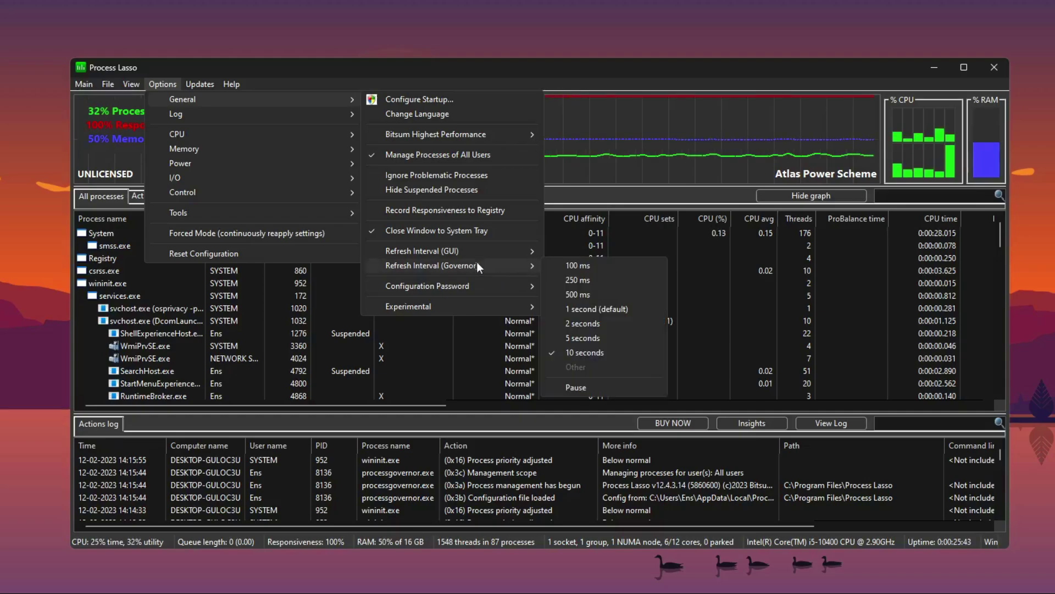
pyautogui.moveTo(299, 134)
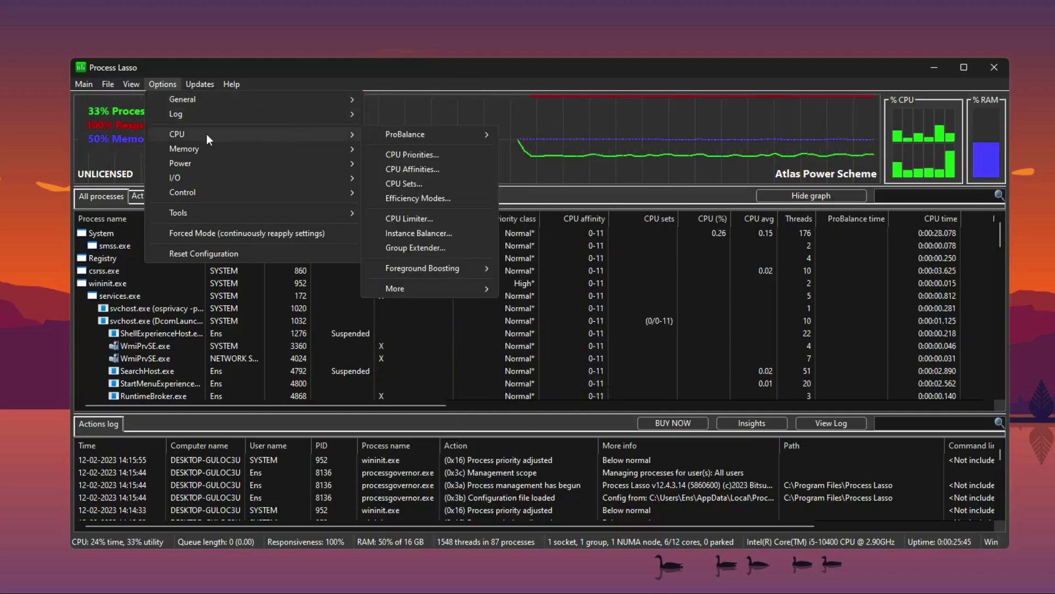
pyautogui.moveTo(422, 138)
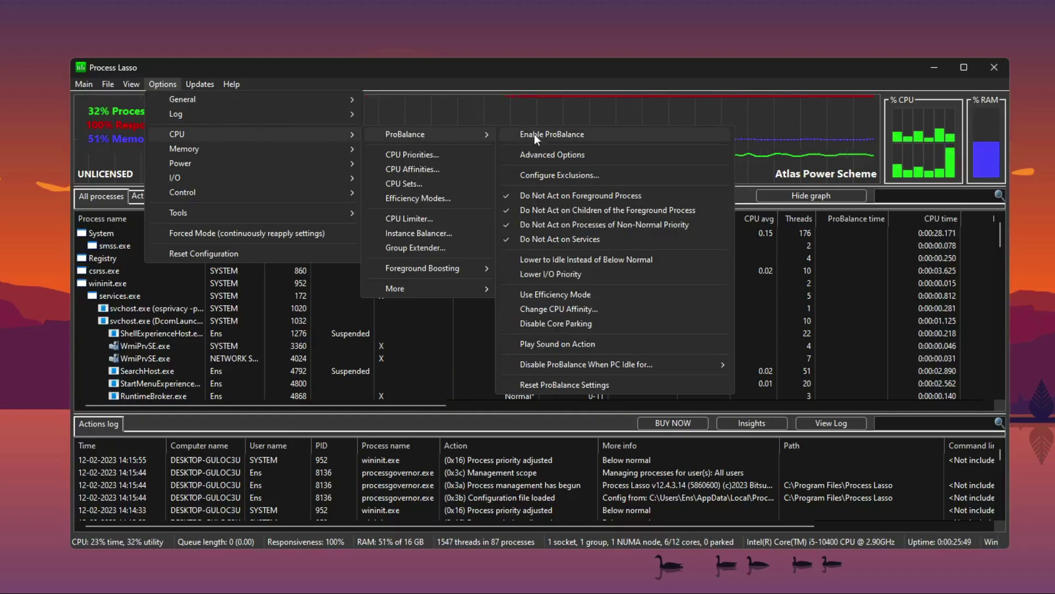
# Check how often Process Lasso is set to look for updates, leaving the update settings as they are.
pyautogui.moveTo(284, 151)
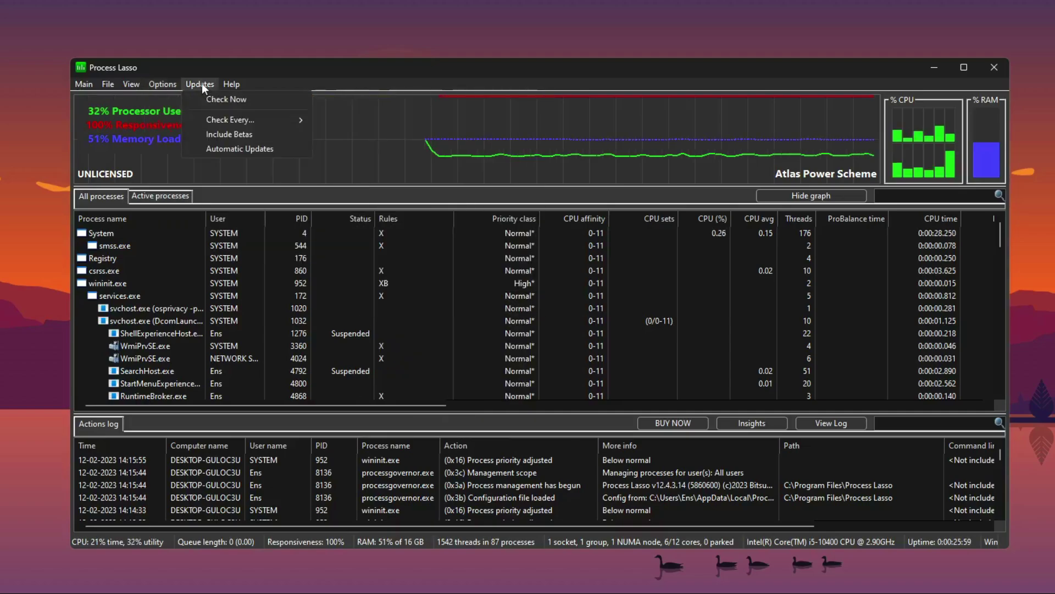
pyautogui.moveTo(225, 120)
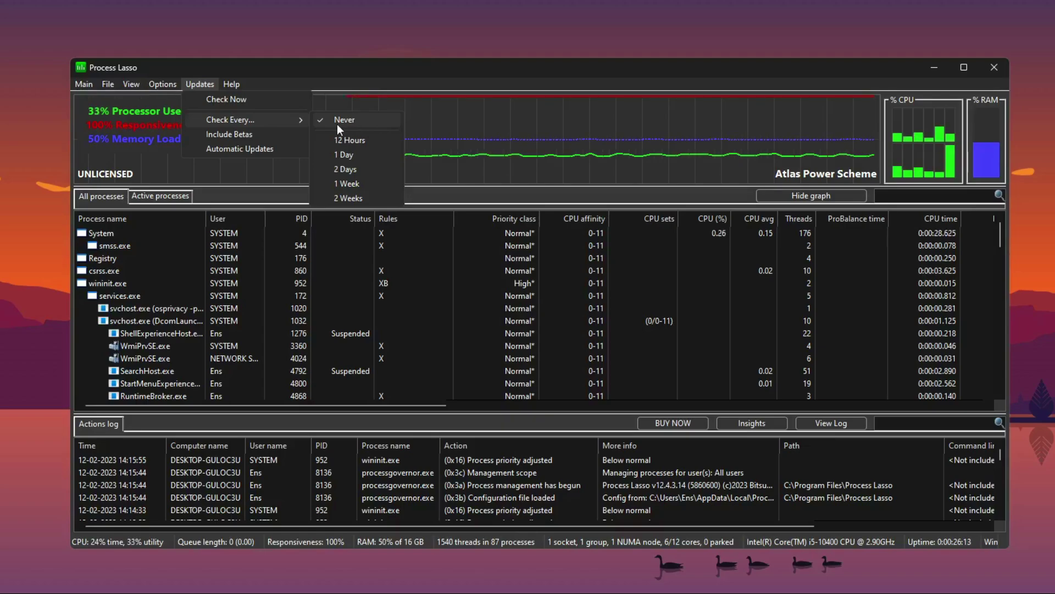
pyautogui.click(409, 84)
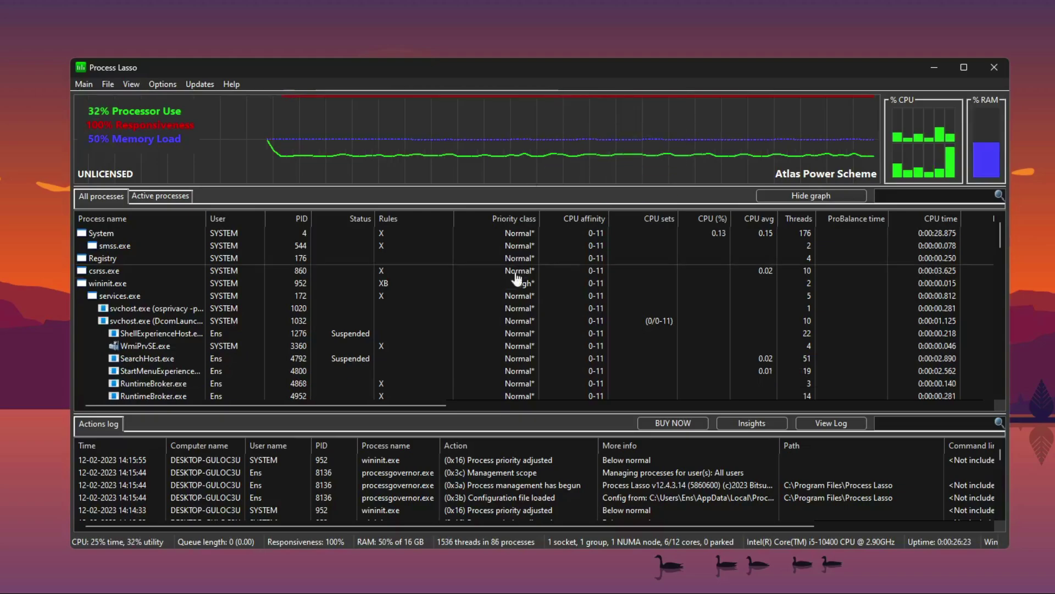
# Find explorer.exe in the list of all processes and view its Always CPU priority choices without changing them.
pyautogui.scroll(-4, 264, 313)
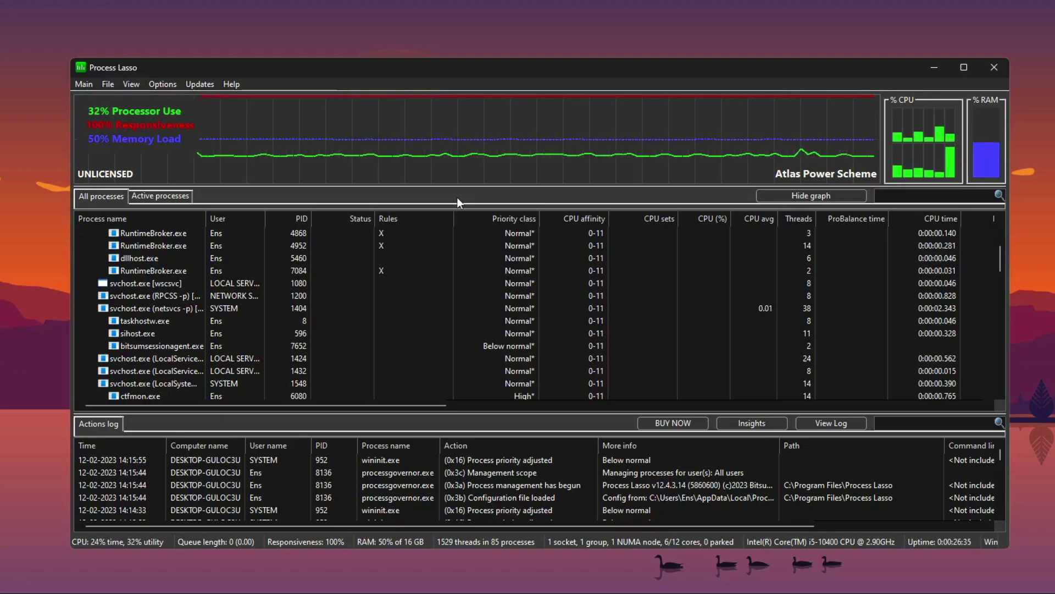
pyautogui.moveTo(466, 173)
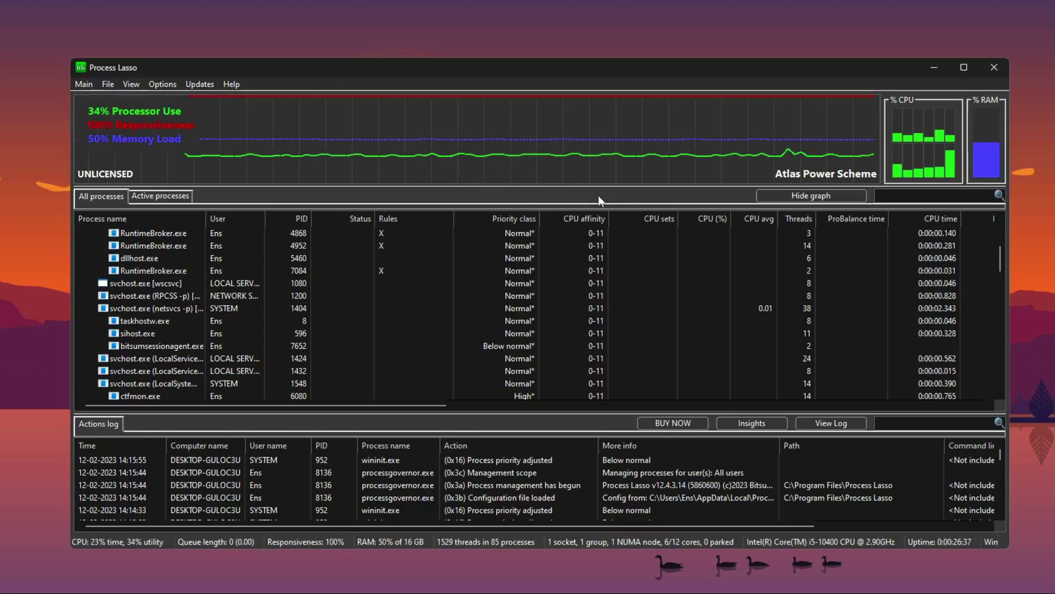
pyautogui.moveTo(1001, 256); pyautogui.dragTo(999, 384)
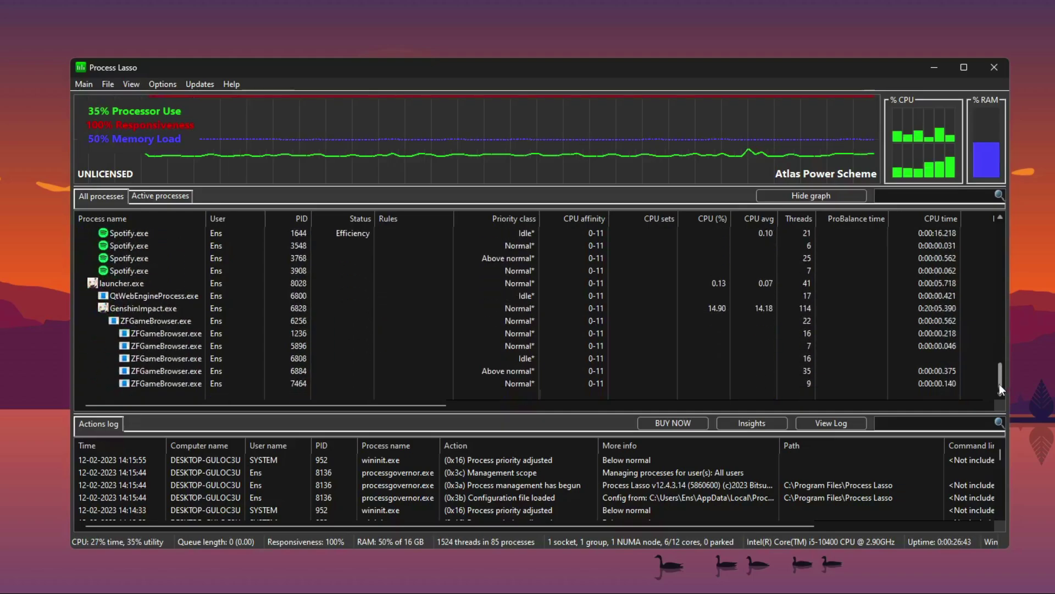
pyautogui.scroll(3, 588, 322)
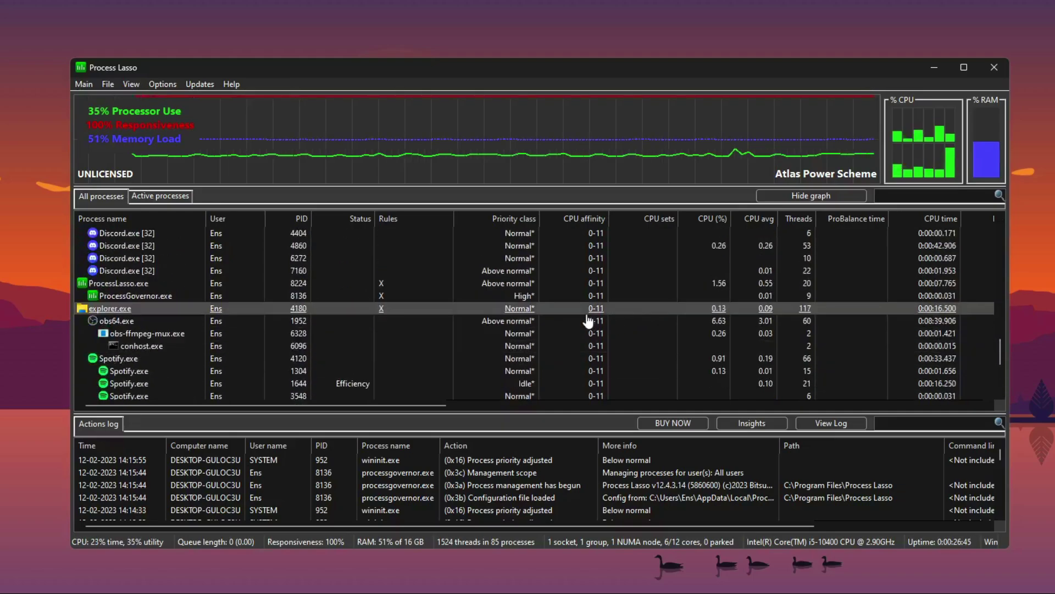
pyautogui.scroll(1, 581, 321)
pyautogui.moveTo(117, 312)
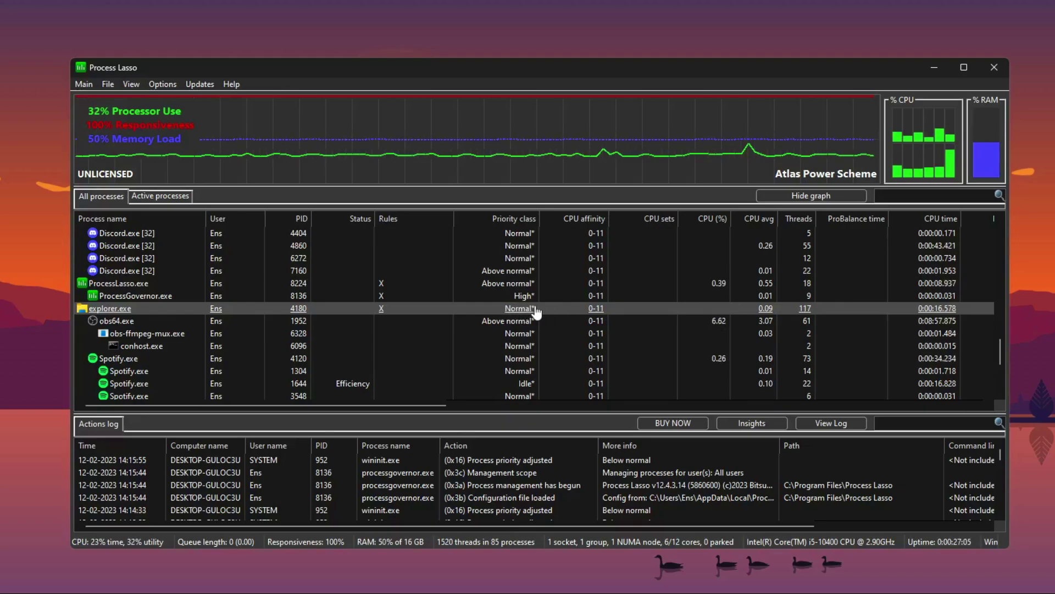
pyautogui.rightClick(144, 311)
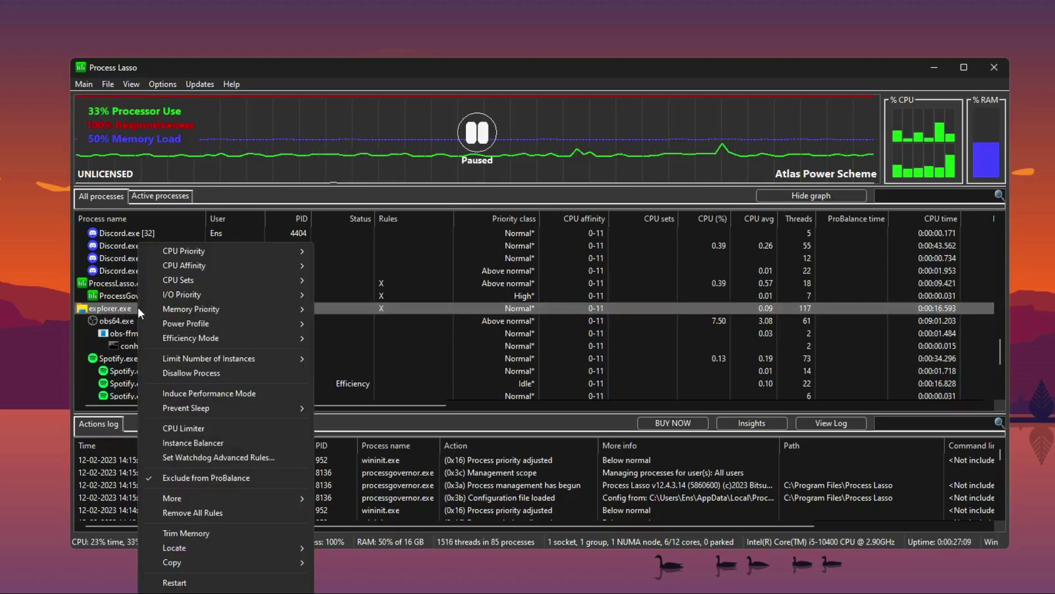
pyautogui.moveTo(184, 256)
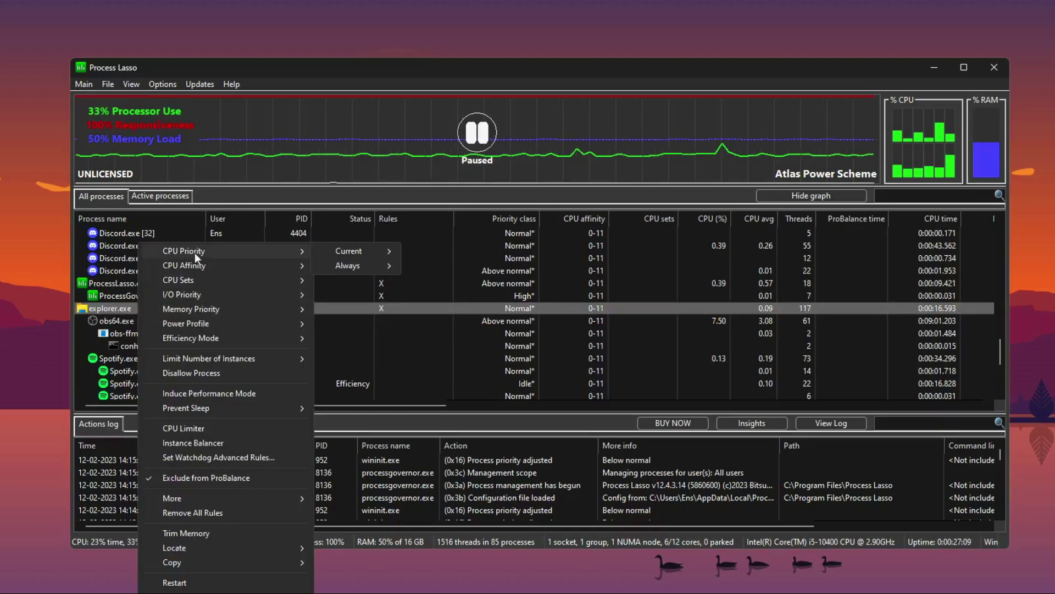
pyautogui.moveTo(366, 265)
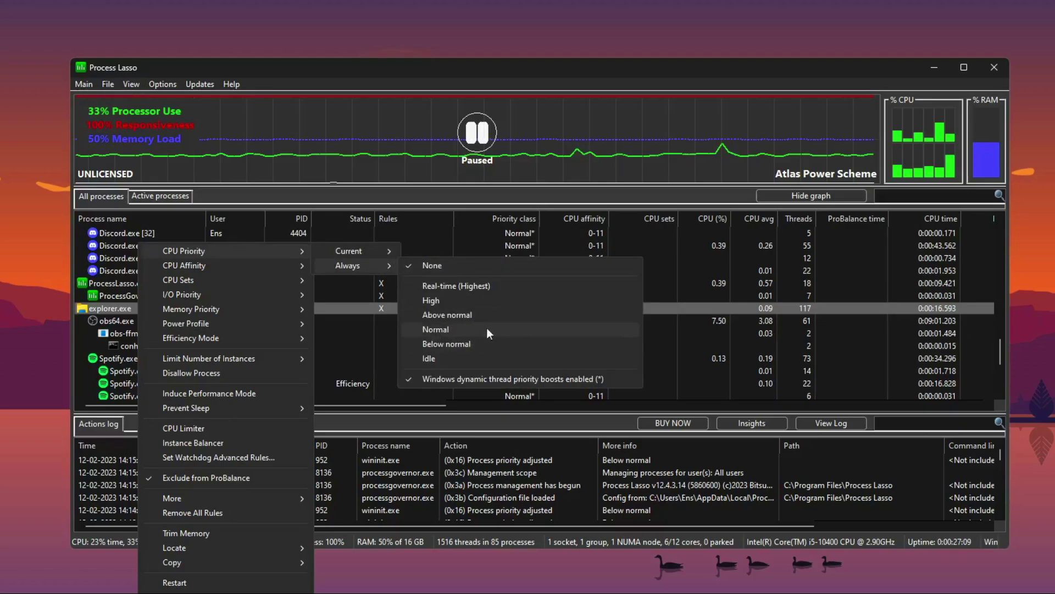
pyautogui.click(681, 316)
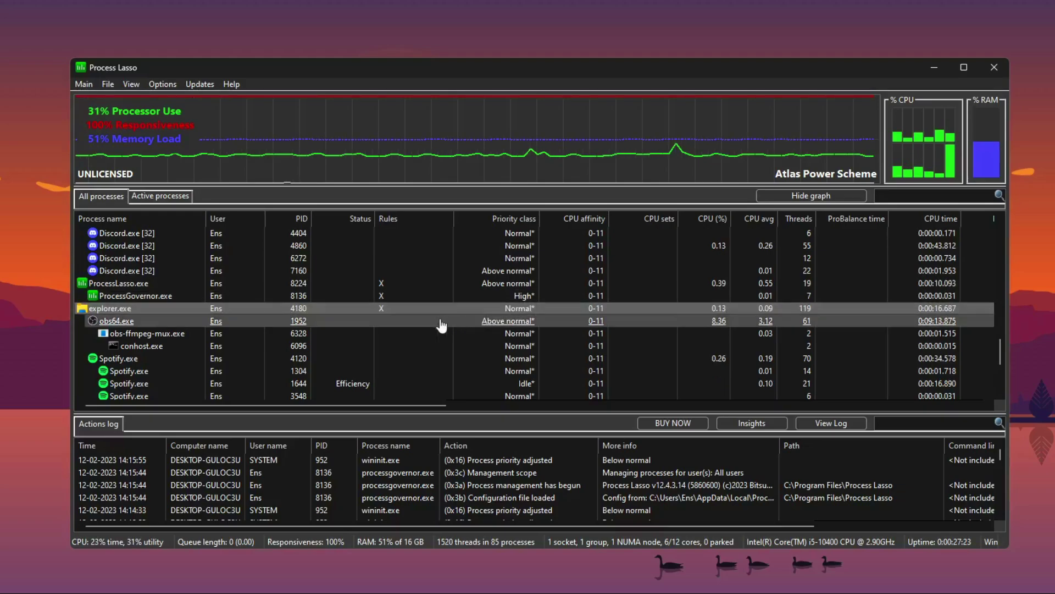
# Locate dwm.exe under winlogon.exe and inspect its Always CPU priority setting and process details.
pyautogui.scroll(2, 377, 346)
pyautogui.scroll(1, 388, 349)
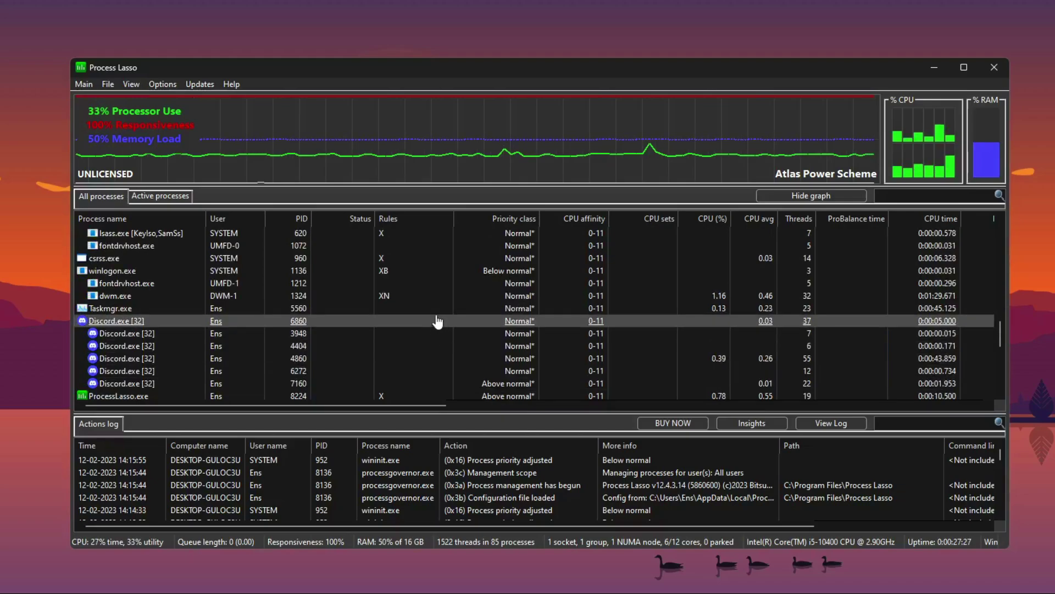
pyautogui.moveTo(110, 302)
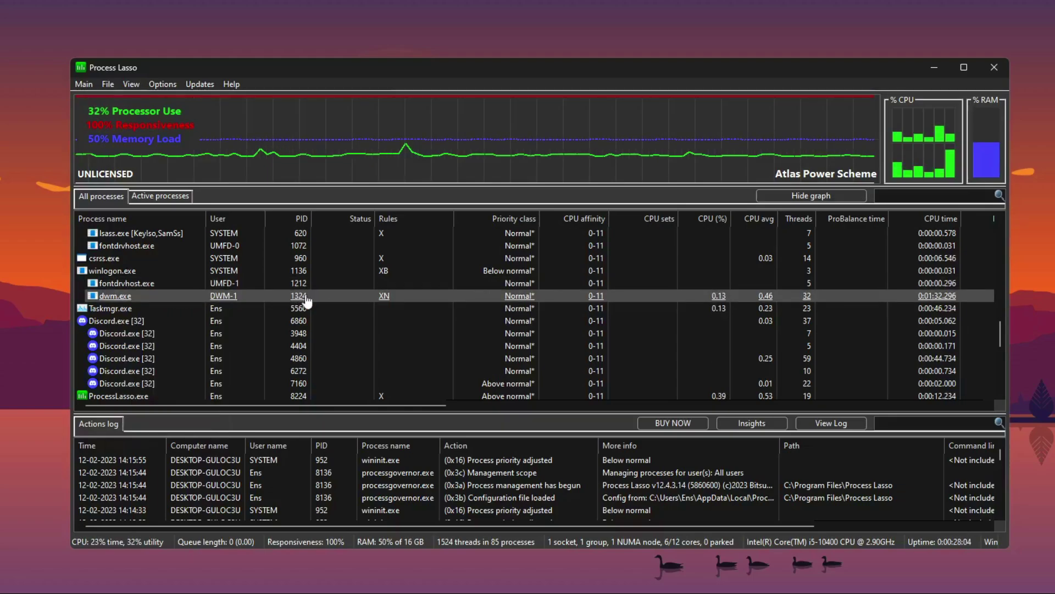
pyautogui.moveTo(148, 300)
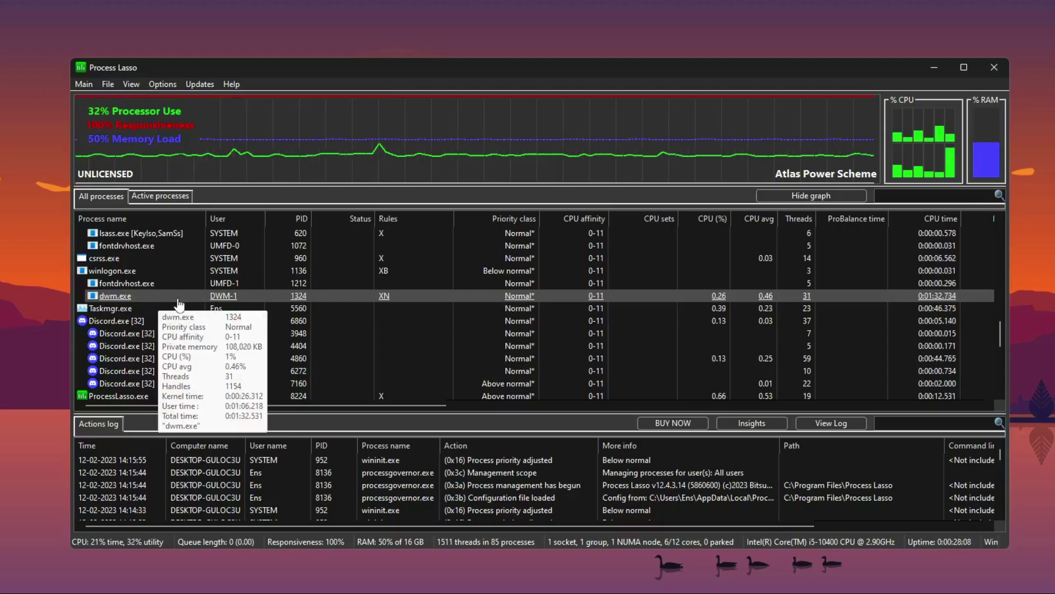
pyautogui.rightClick(143, 297)
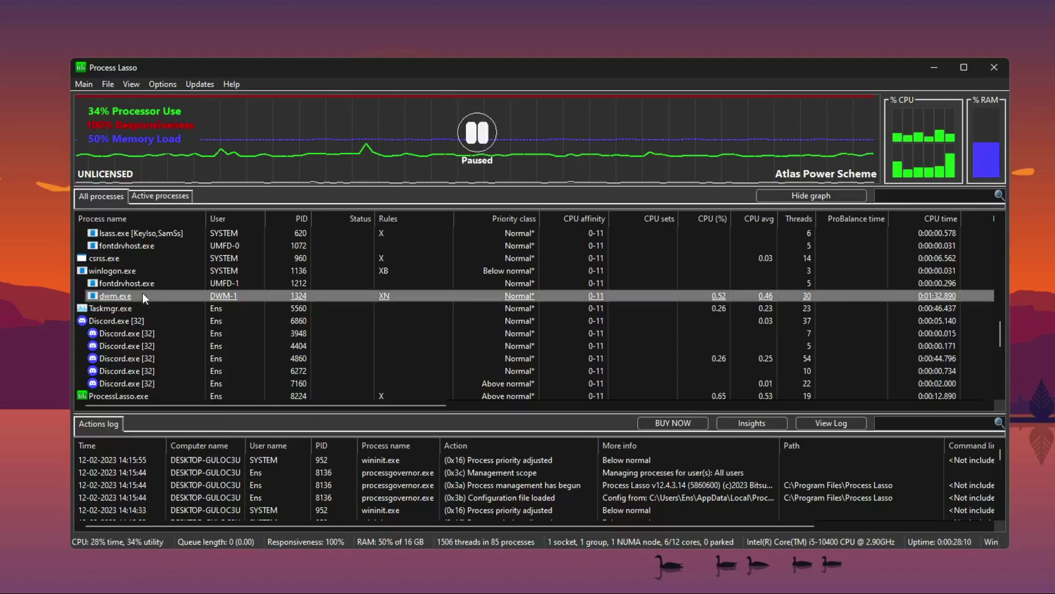
pyautogui.moveTo(232, 255)
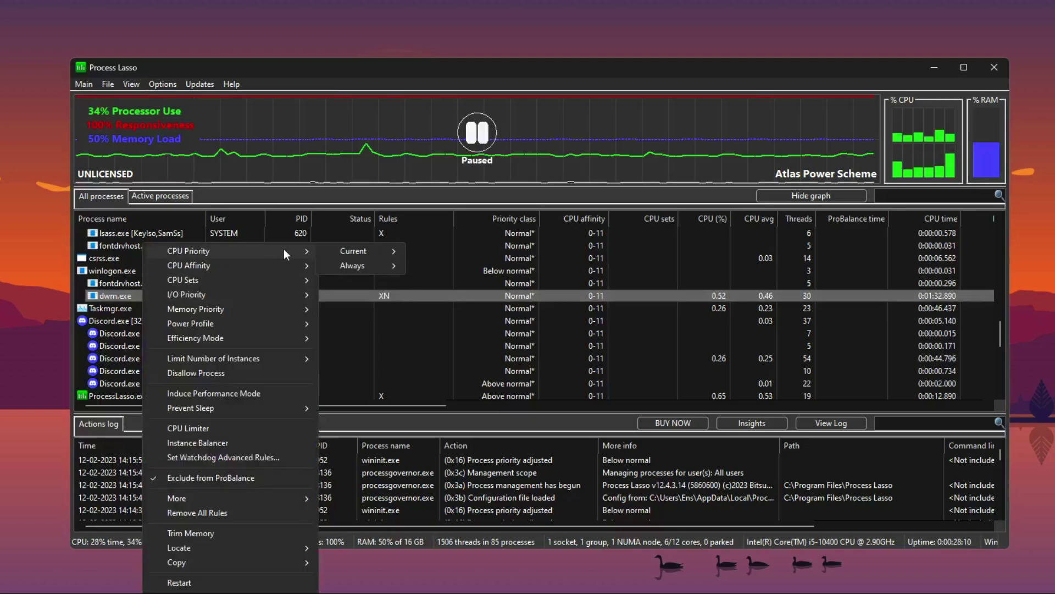
pyautogui.moveTo(364, 266)
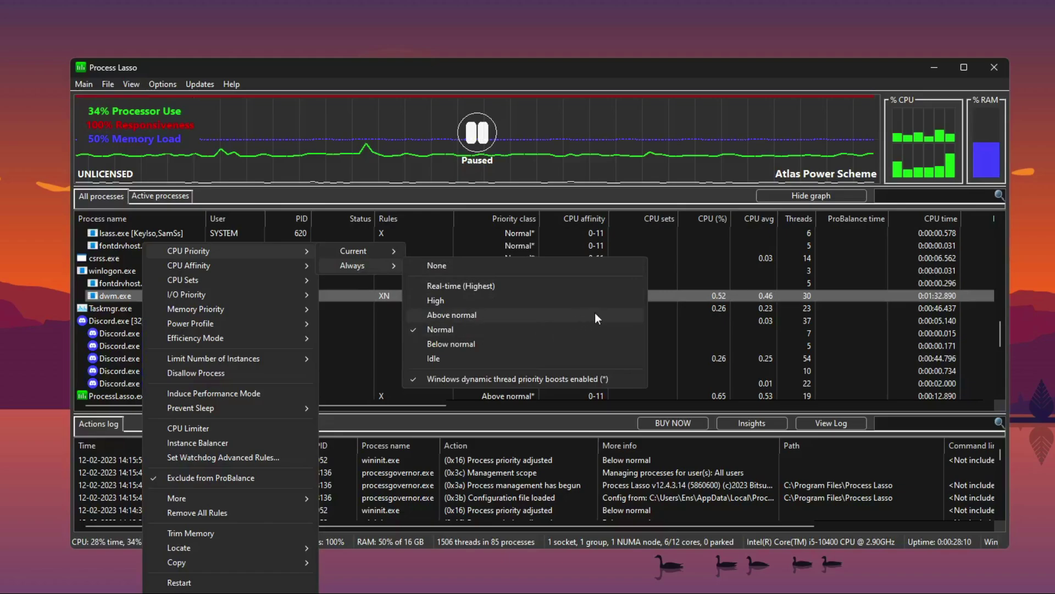
pyautogui.click(665, 296)
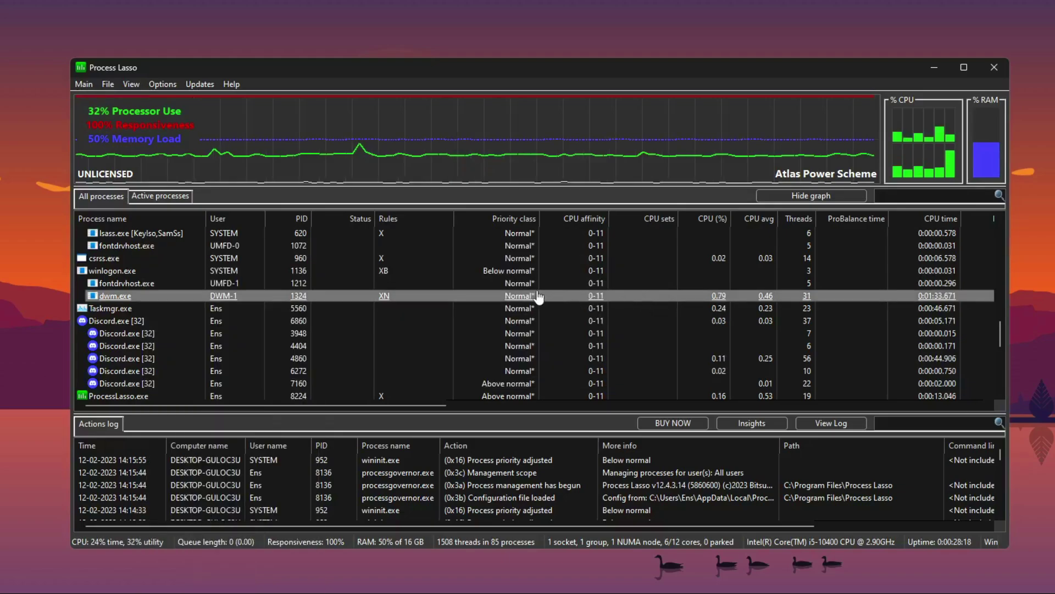
pyautogui.moveTo(149, 298)
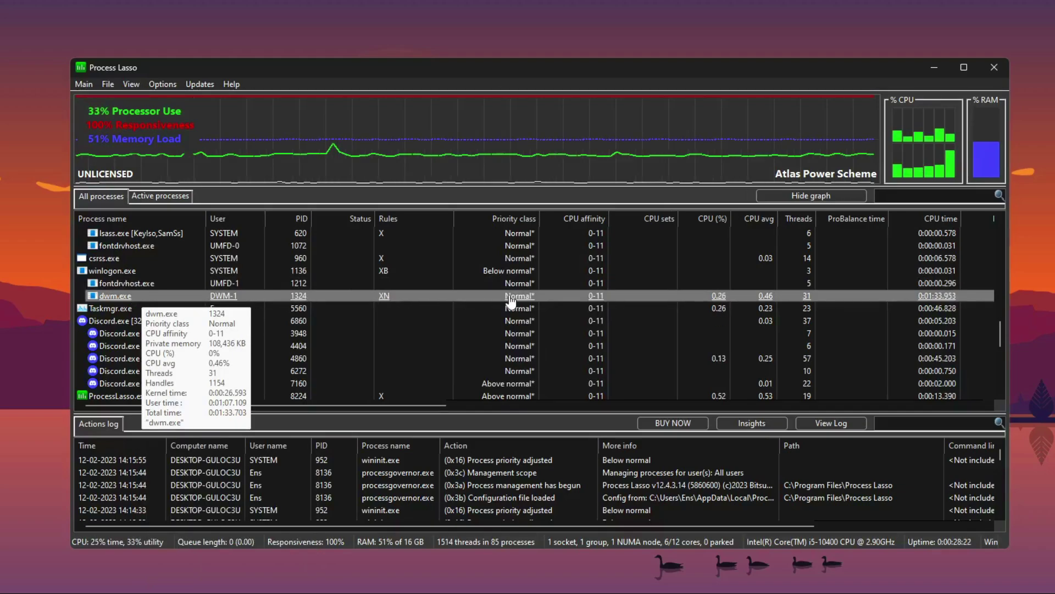
# Inspect the Always CPU priority setting of winlogon.exe and close the choices without changing it.
pyautogui.scroll(1, 495, 302)
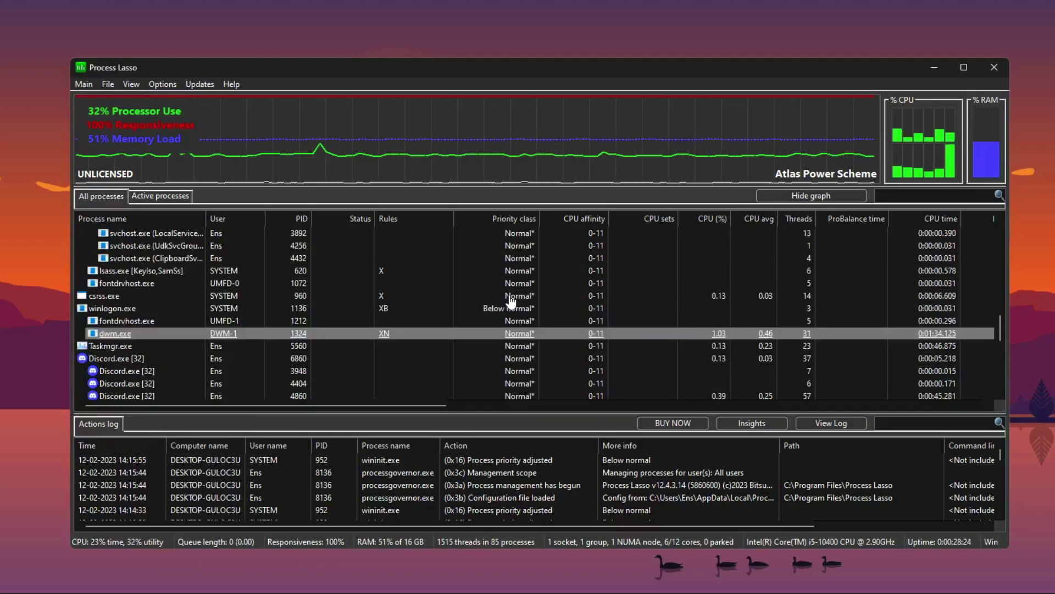
pyautogui.moveTo(172, 313)
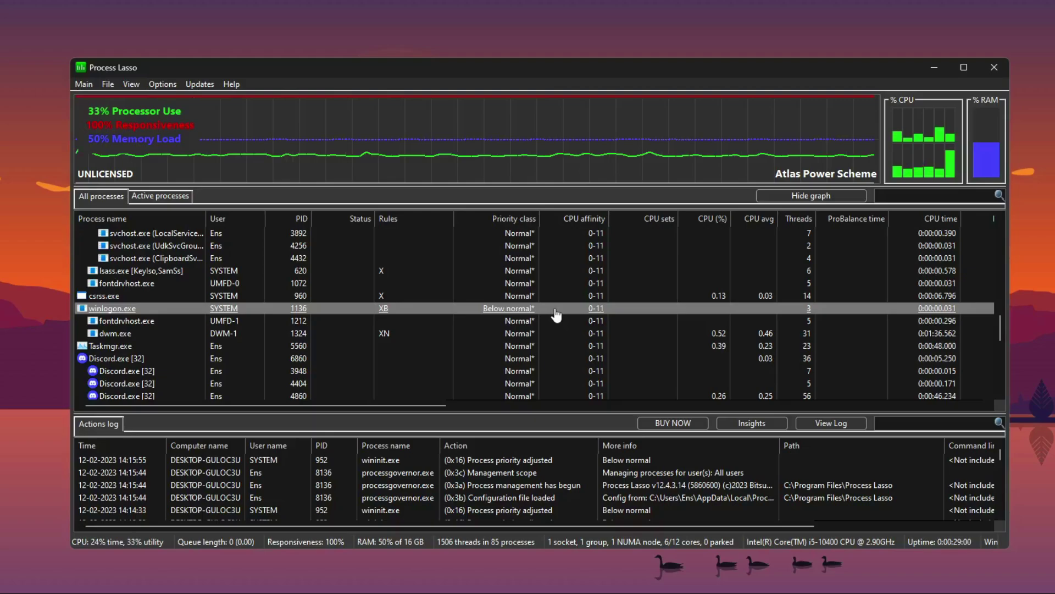
pyautogui.rightClick(146, 312)
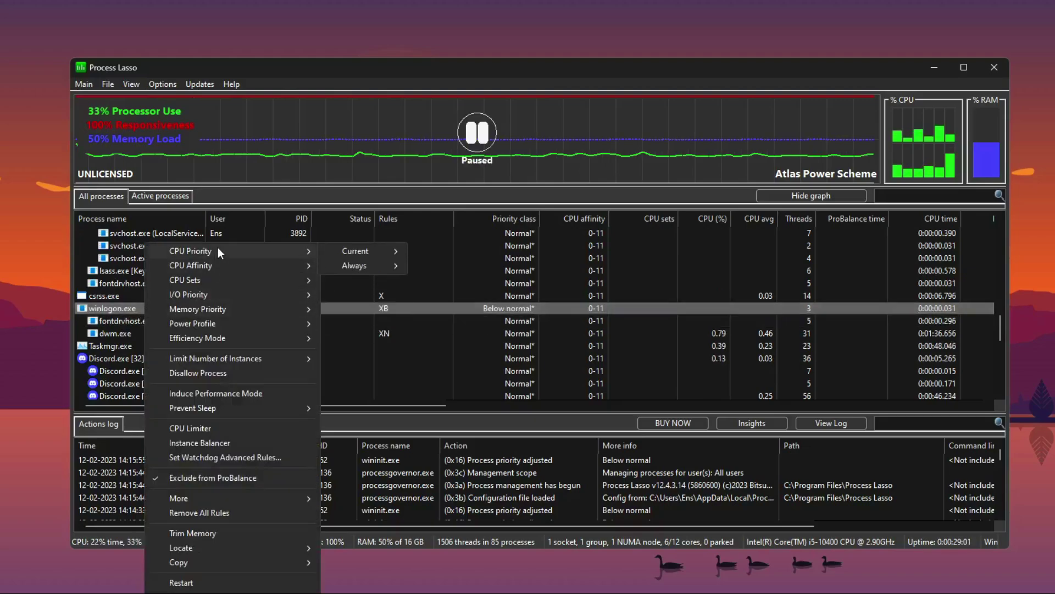
pyautogui.moveTo(374, 265)
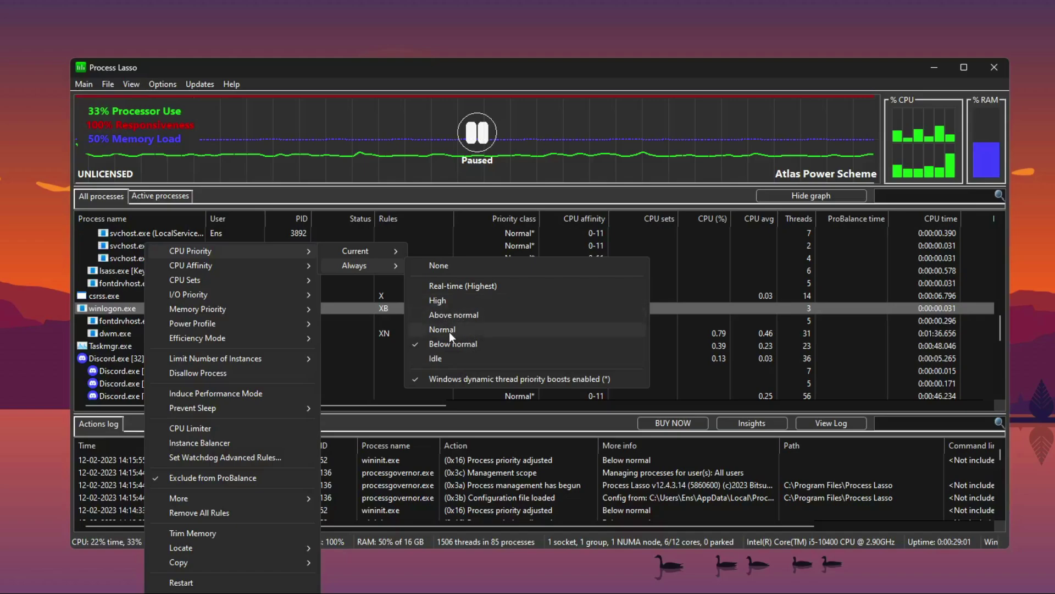
pyautogui.click(663, 308)
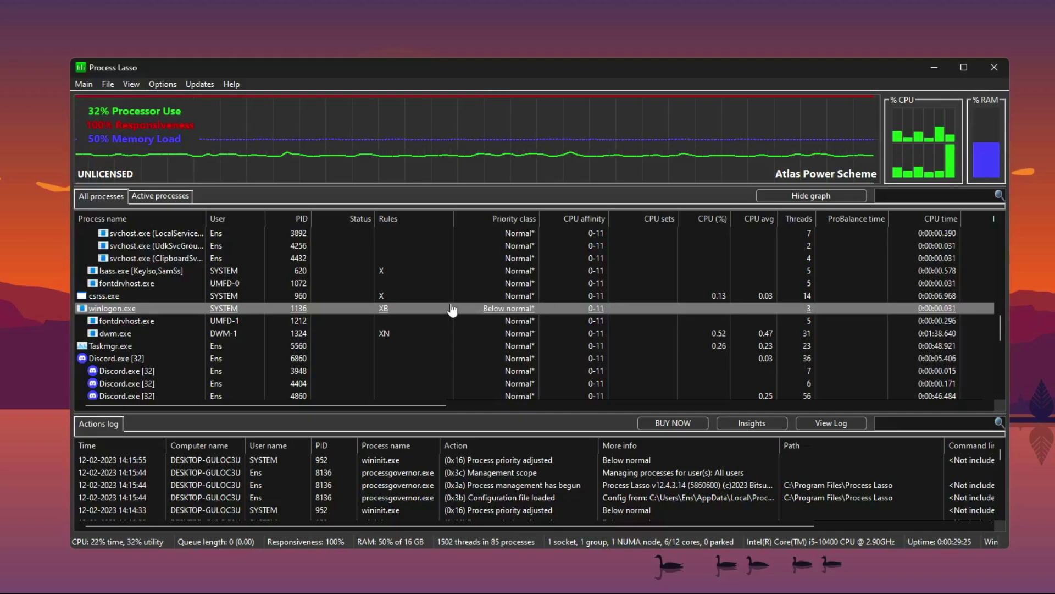
pyautogui.rightClick(161, 317)
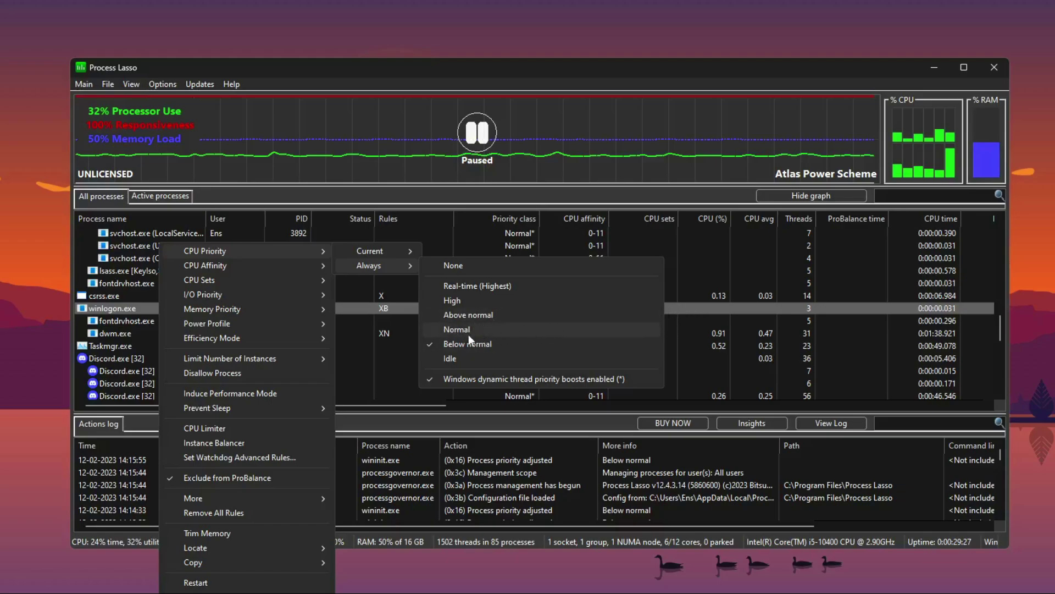
pyautogui.click(724, 310)
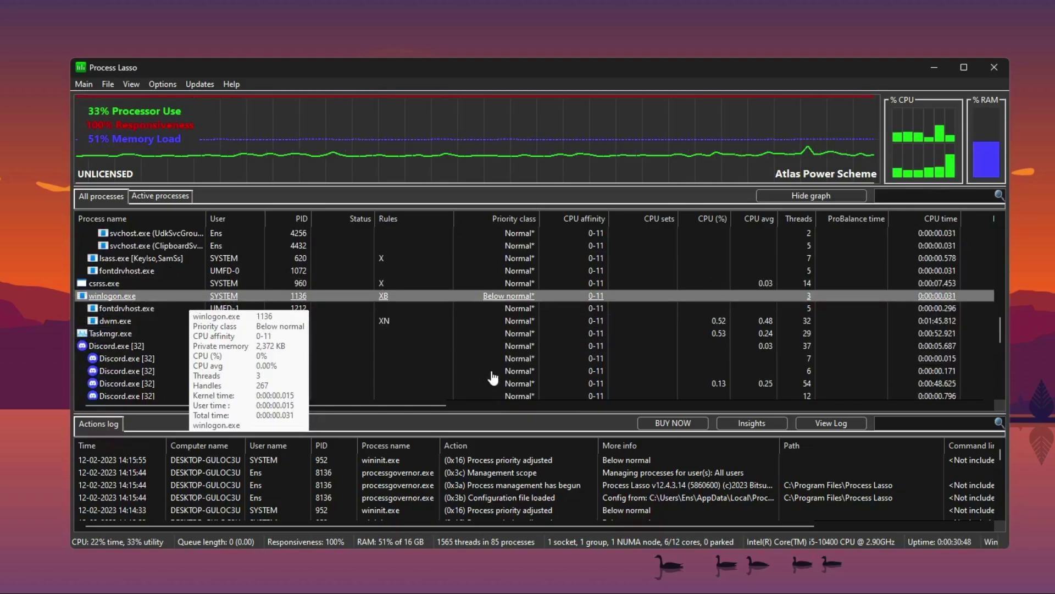
# Inspect the Always CPU priority choices of the csrss.exe process directly above winlogon.exe, then close them without changing anything.
pyautogui.click(99, 285)
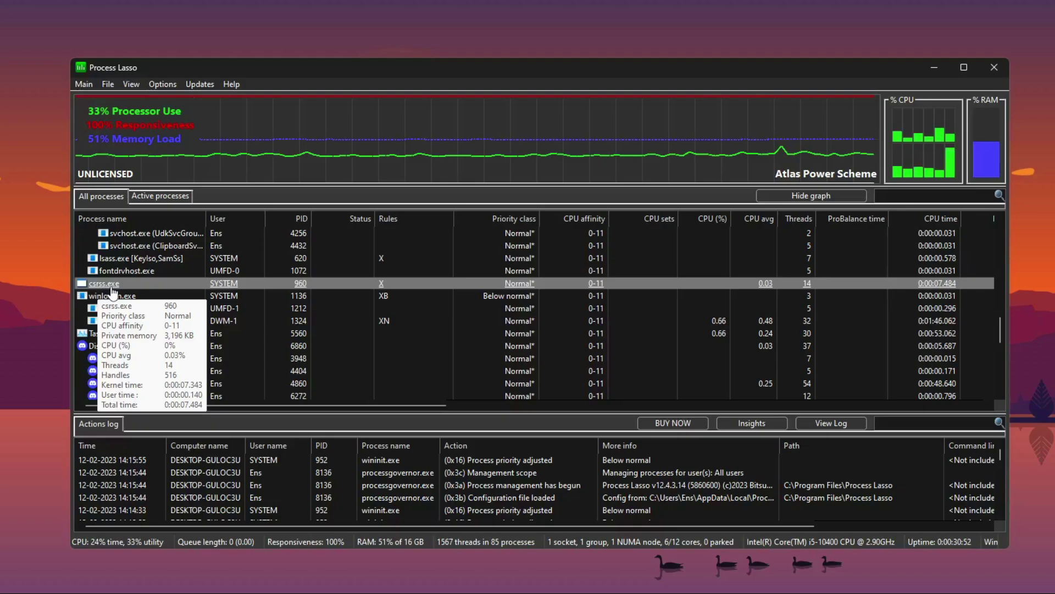
pyautogui.rightClick(140, 280)
pyautogui.moveTo(174, 265)
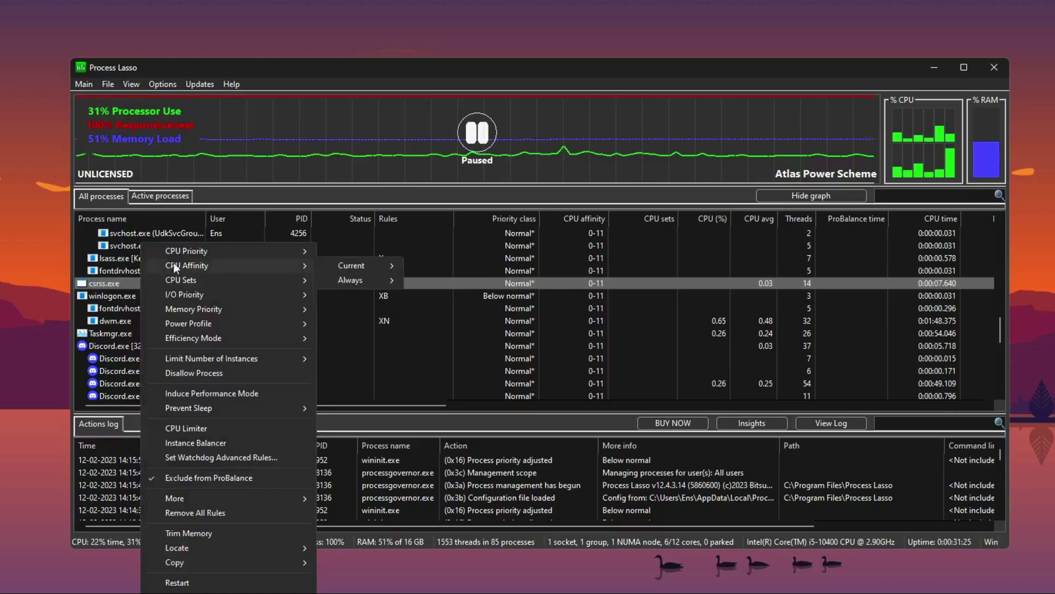
pyautogui.moveTo(333, 265)
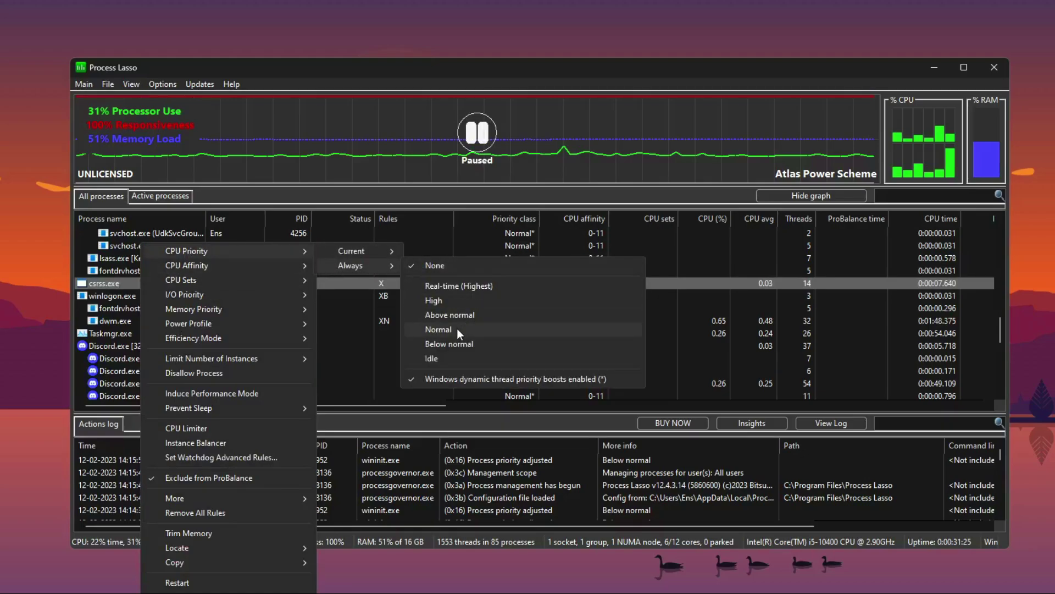
pyautogui.click(673, 285)
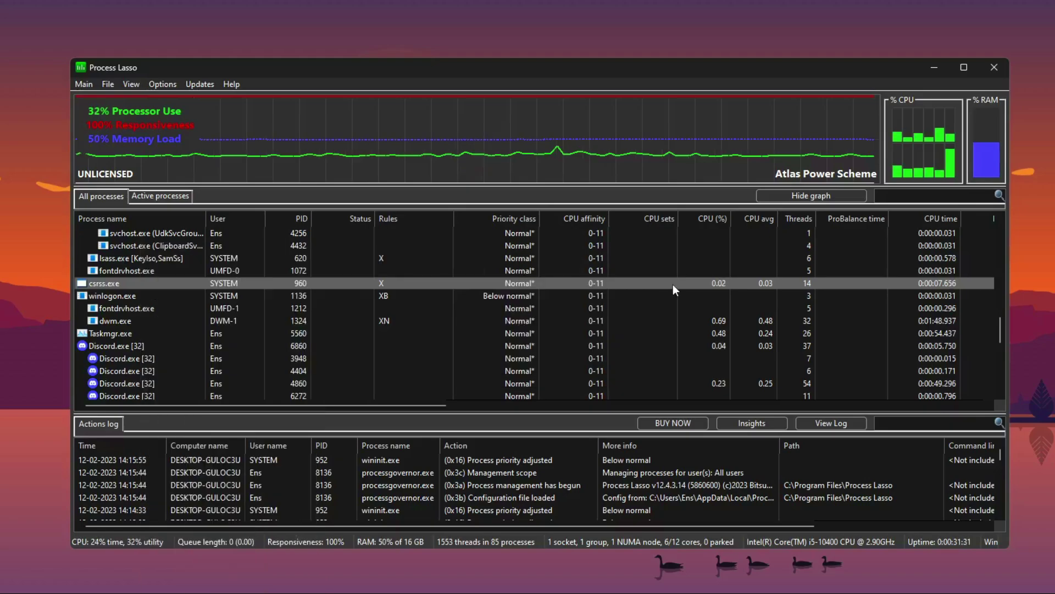
# Find the other csrss.exe process above wininit.exe and view its Always CPU priority choices without changing them.
pyautogui.scroll(3, 410, 308)
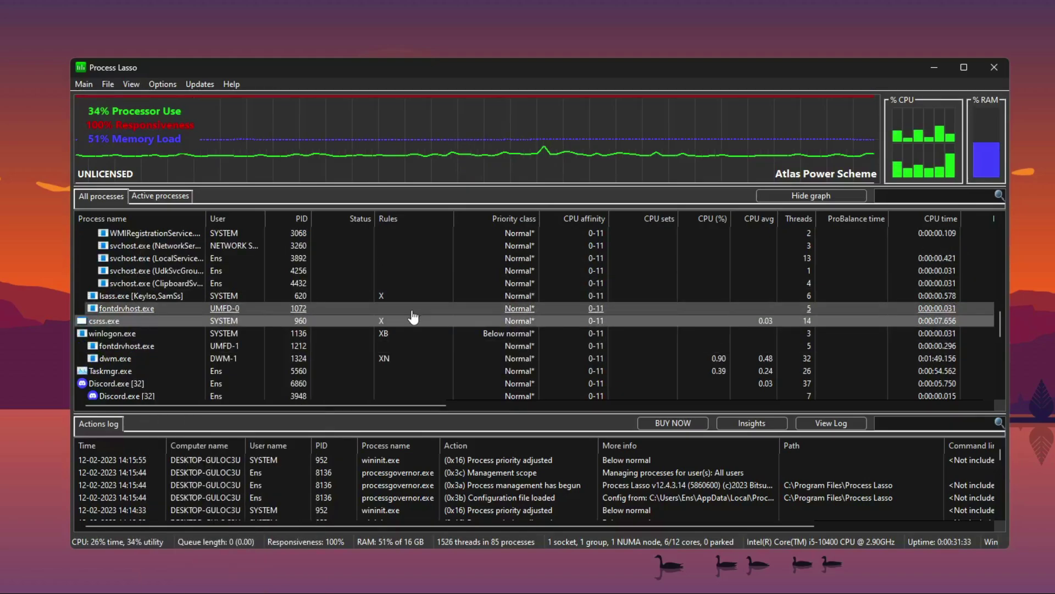
pyautogui.scroll(5, 389, 356)
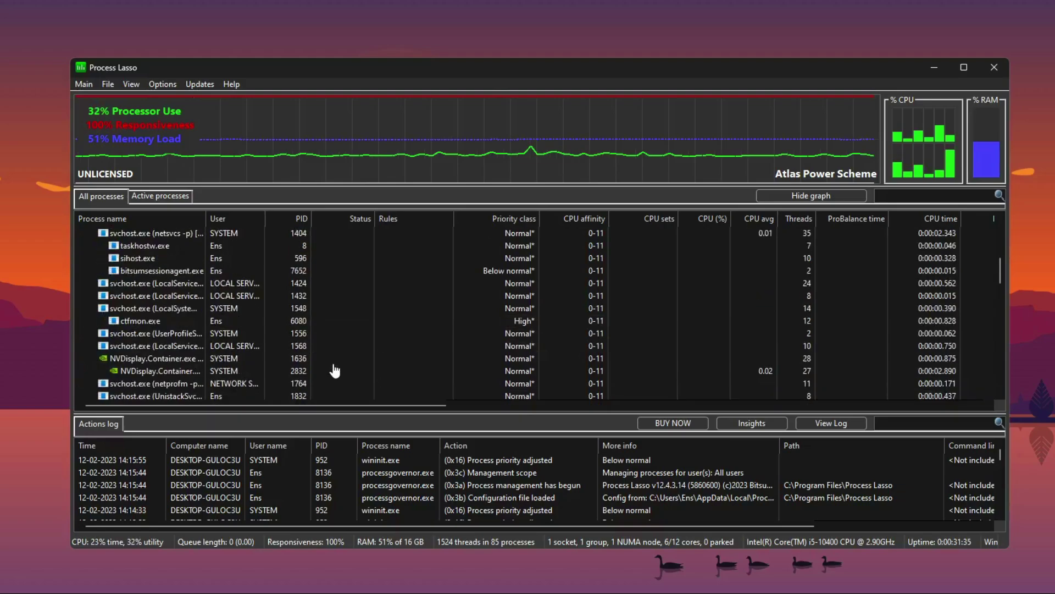
pyautogui.scroll(5, 331, 371)
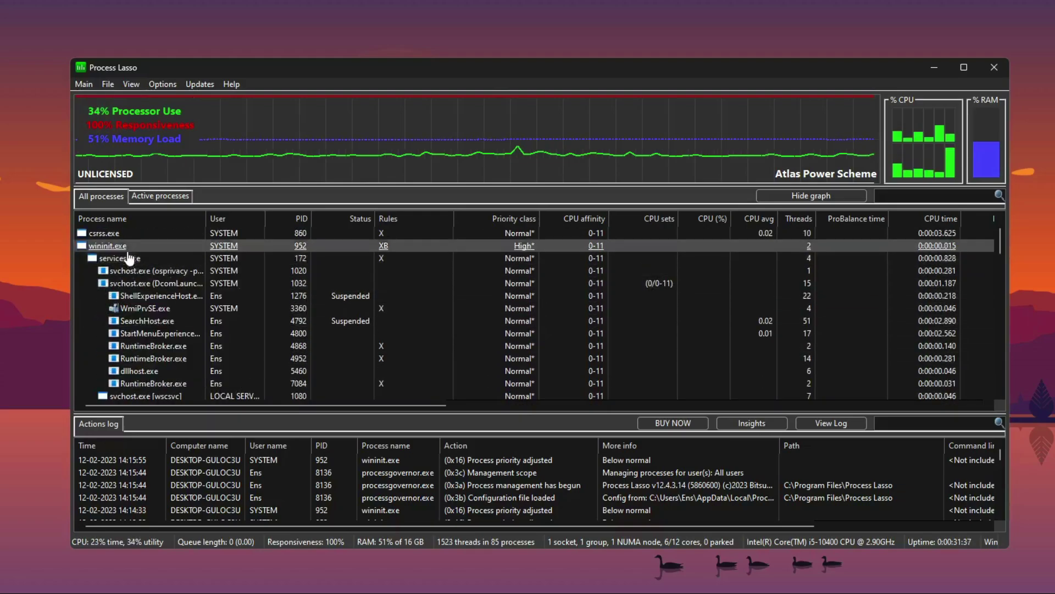
pyautogui.moveTo(211, 273)
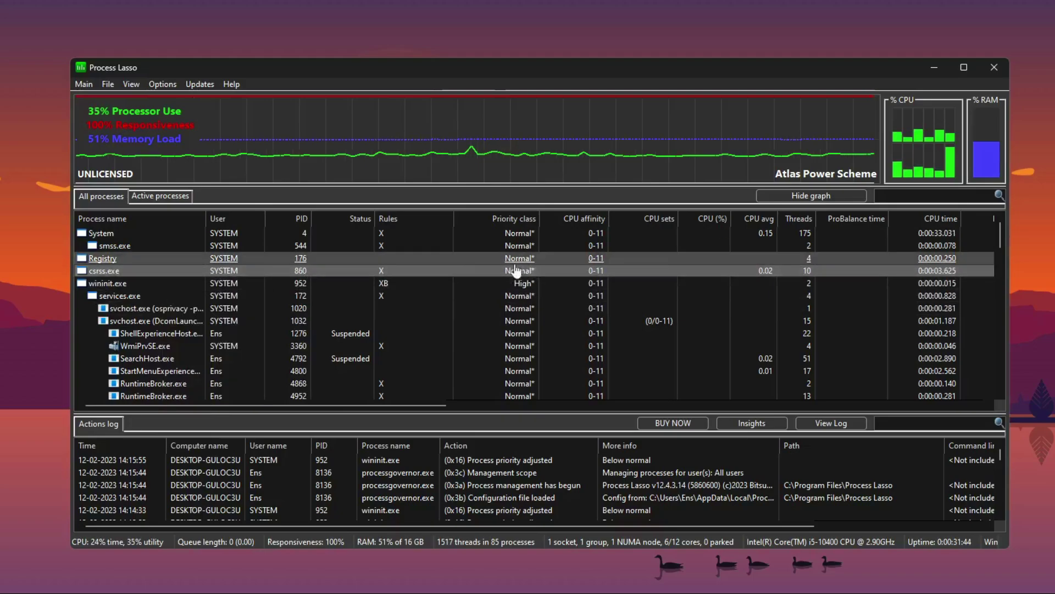
pyautogui.rightClick(130, 273)
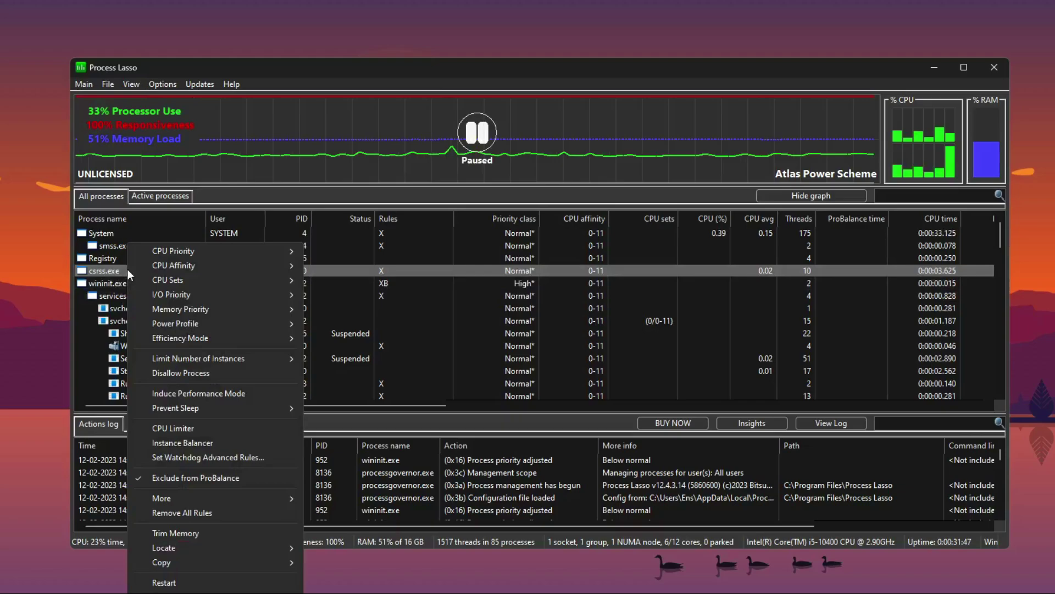
pyautogui.moveTo(200, 252)
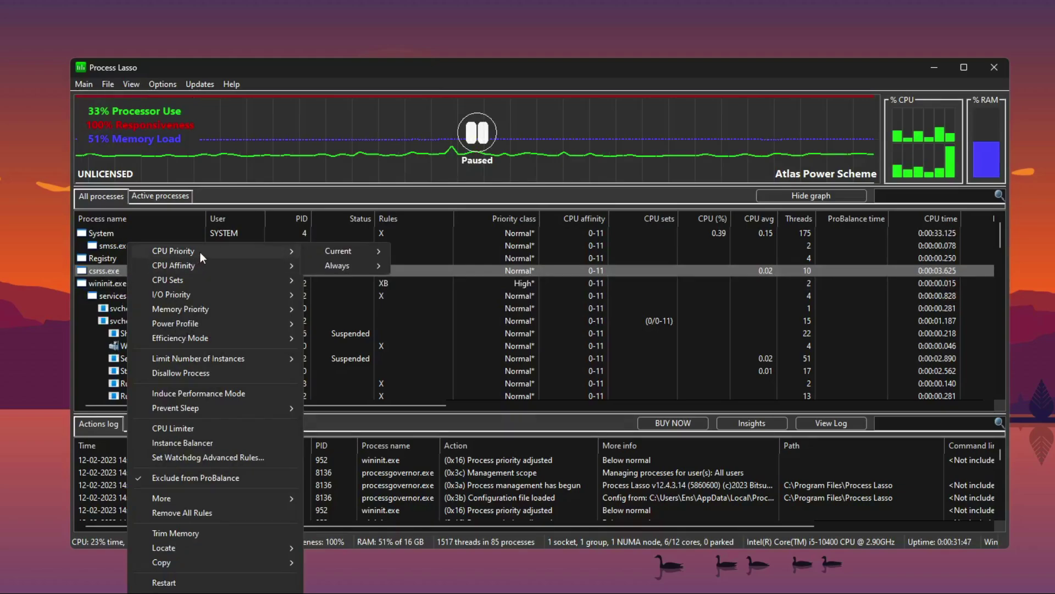
pyautogui.moveTo(334, 254)
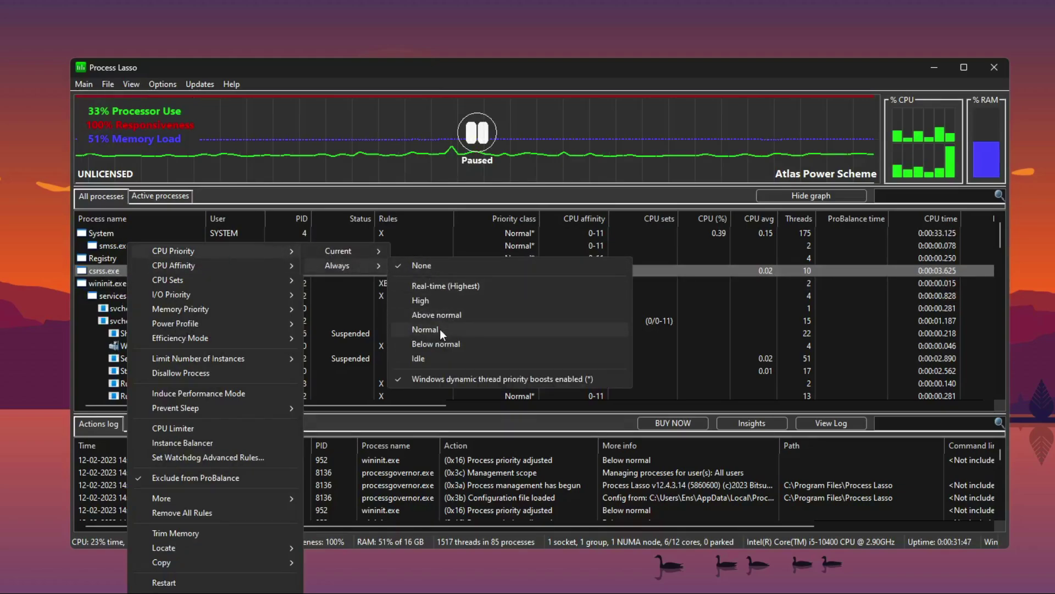
pyautogui.click(682, 267)
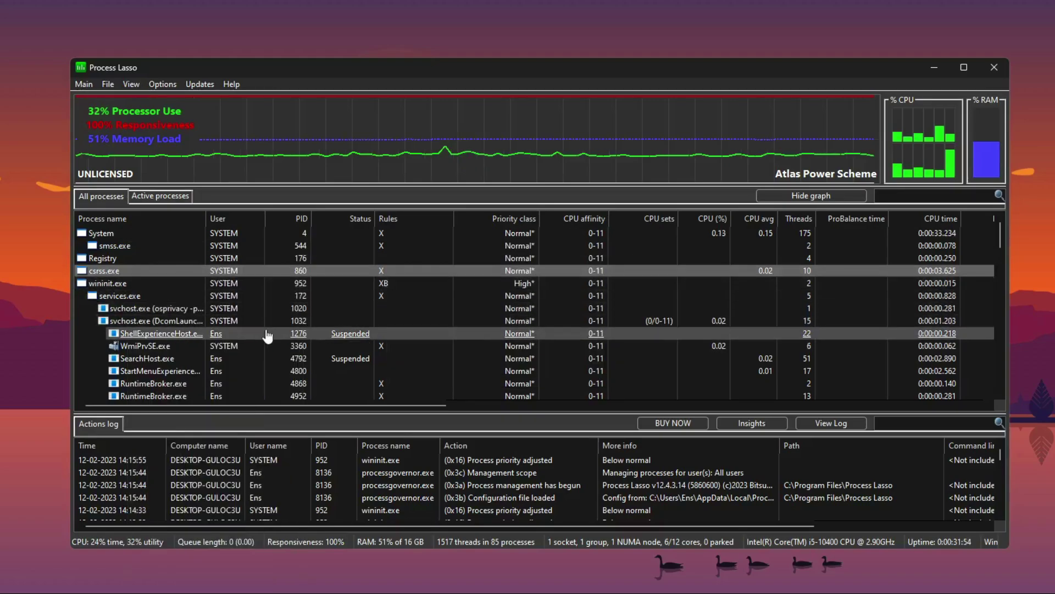
# Look through the process list and compare the priority classes of ProcessGovernor.exe, winlogon.exe, csrss.exe and wininit.exe.
pyautogui.scroll(-8, 259, 337)
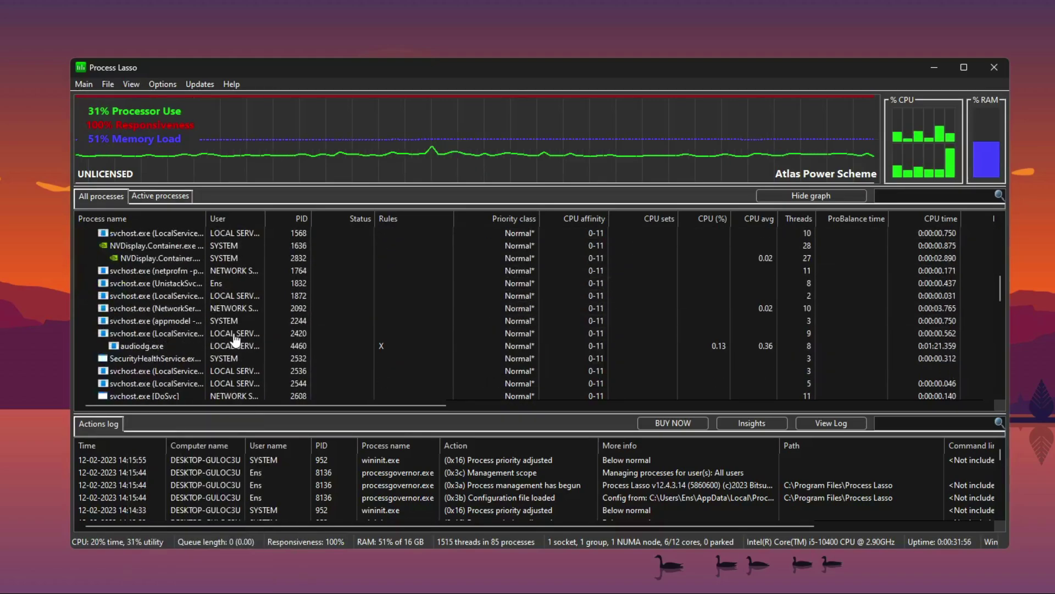
pyautogui.scroll(-10, 236, 338)
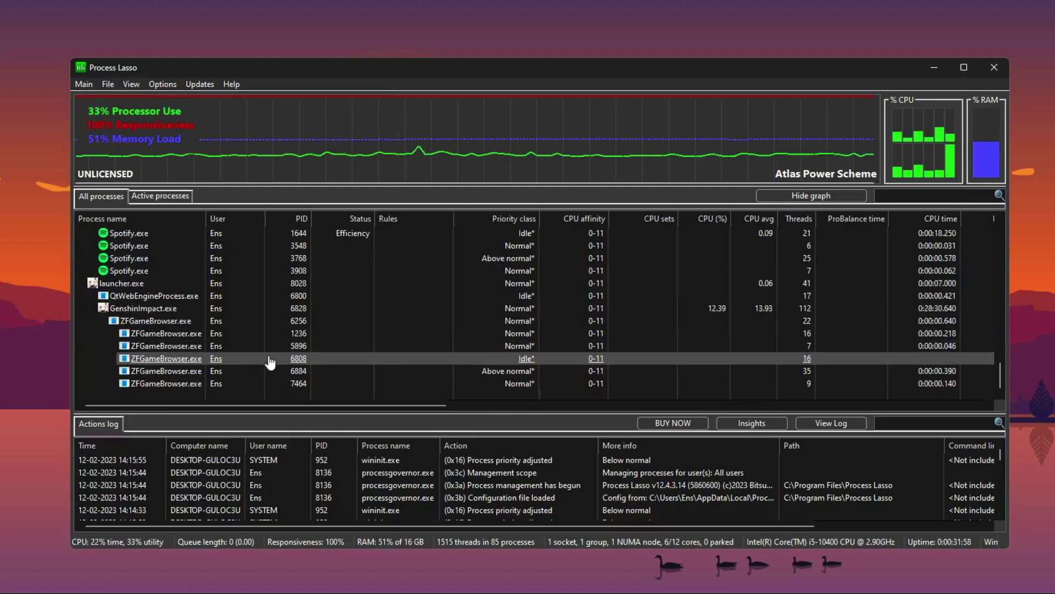
pyautogui.scroll(5, 271, 361)
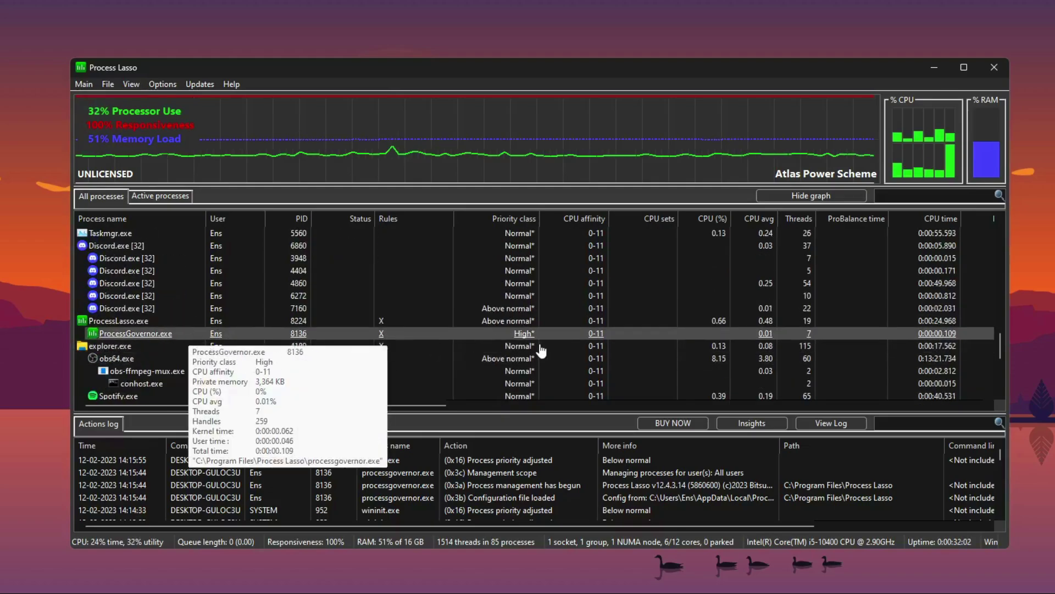
pyautogui.scroll(3, 292, 365)
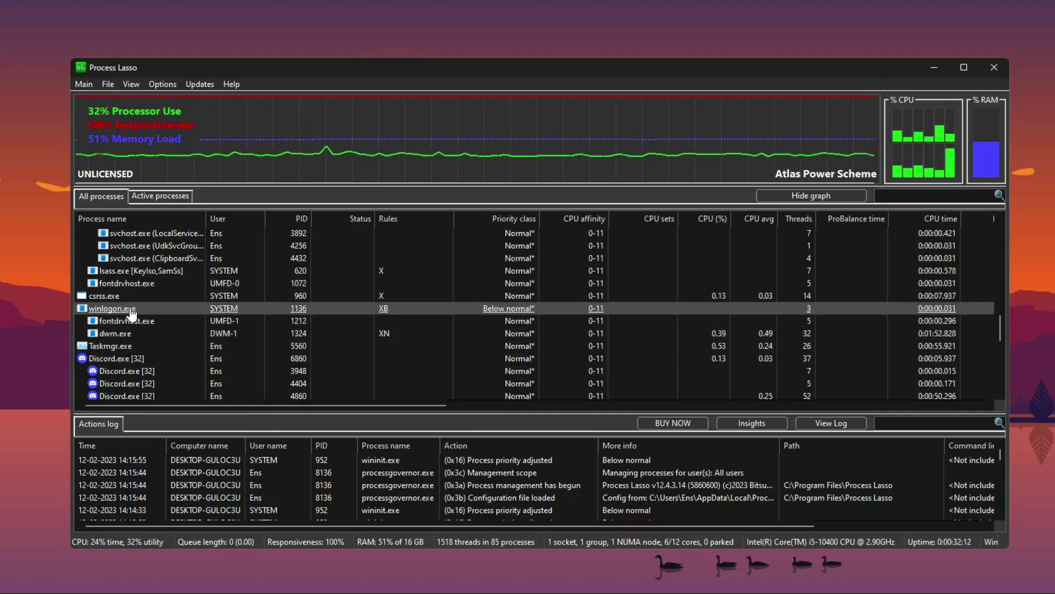
pyautogui.moveTo(131, 313)
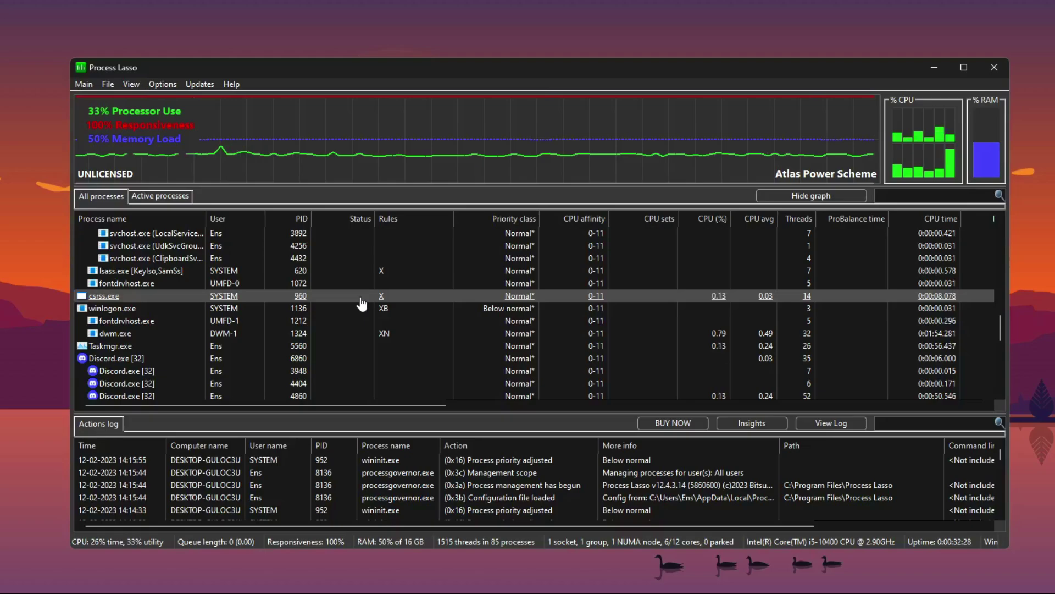
pyautogui.scroll(15, 362, 303)
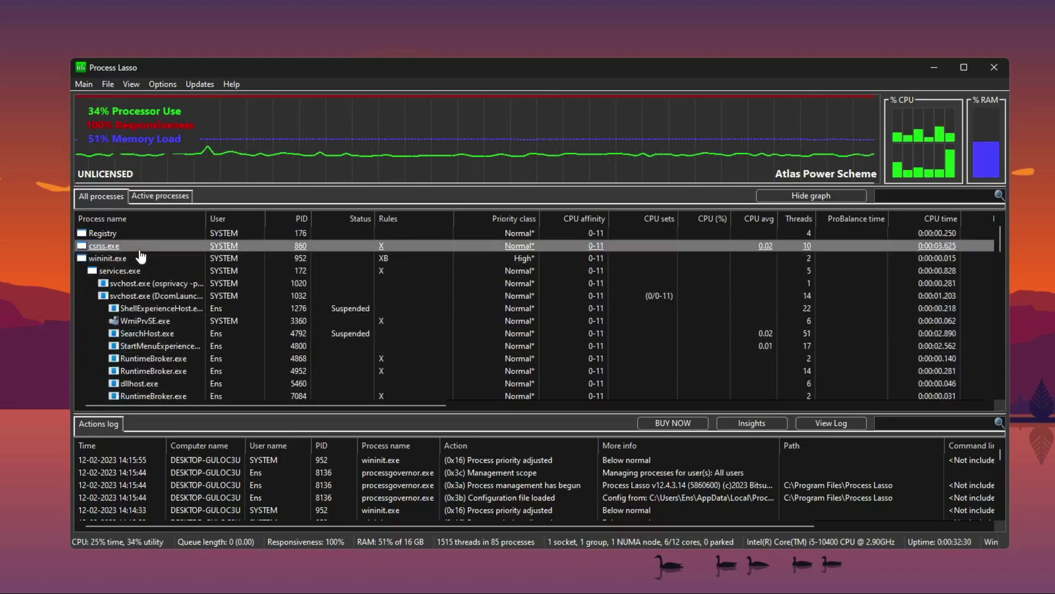
# Find GenshinImpact.exe under launcher.exe and inspect its Always CPU priority choices, including High, without changing the setting.
pyautogui.scroll(-7, 141, 256)
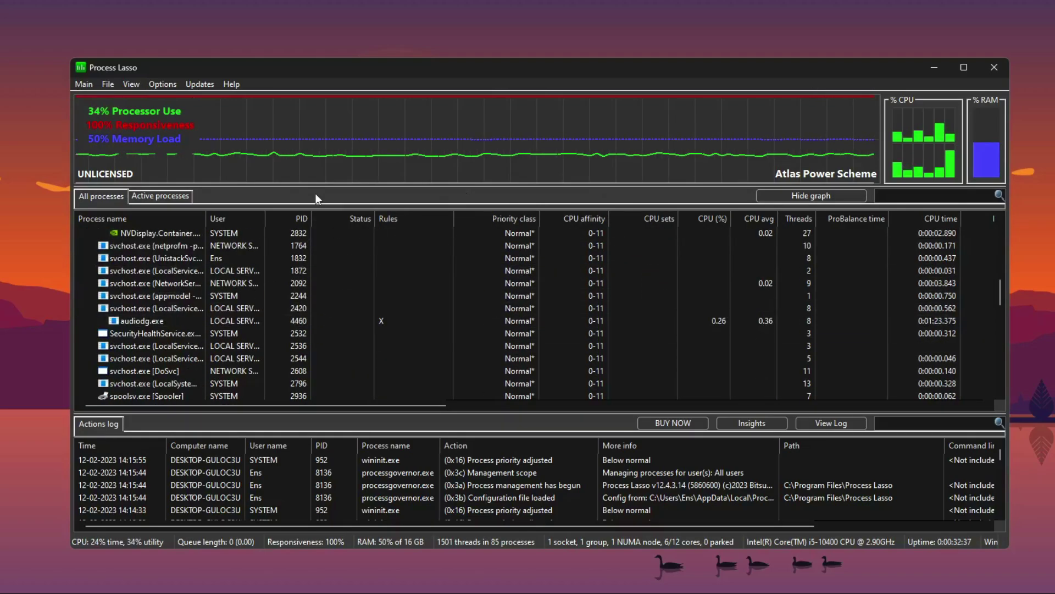
pyautogui.scroll(-4, 354, 328)
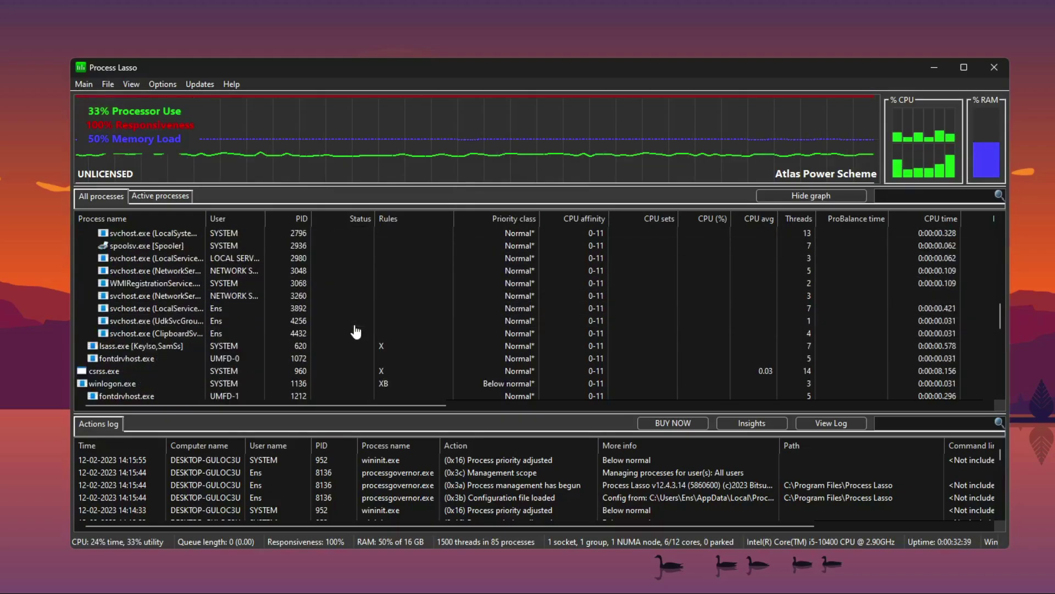
pyautogui.scroll(-10, 356, 330)
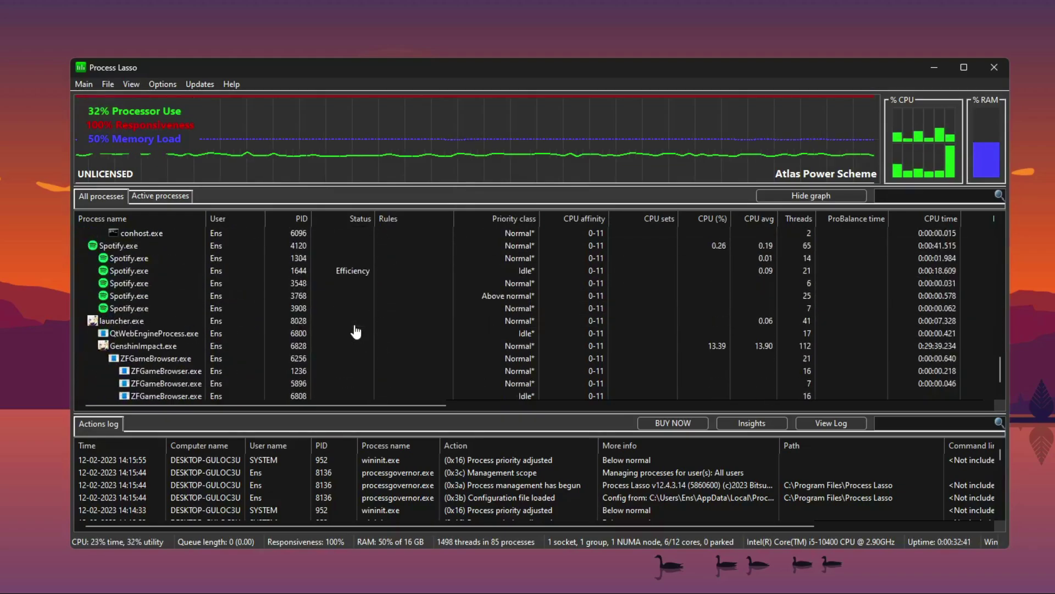
pyautogui.scroll(-1, 355, 329)
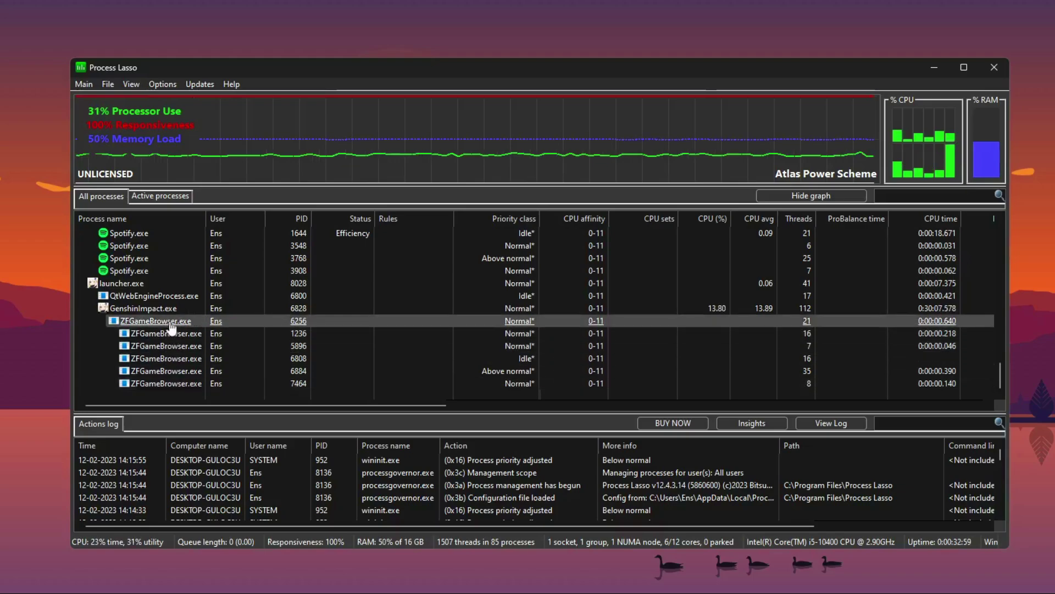
pyautogui.moveTo(200, 309)
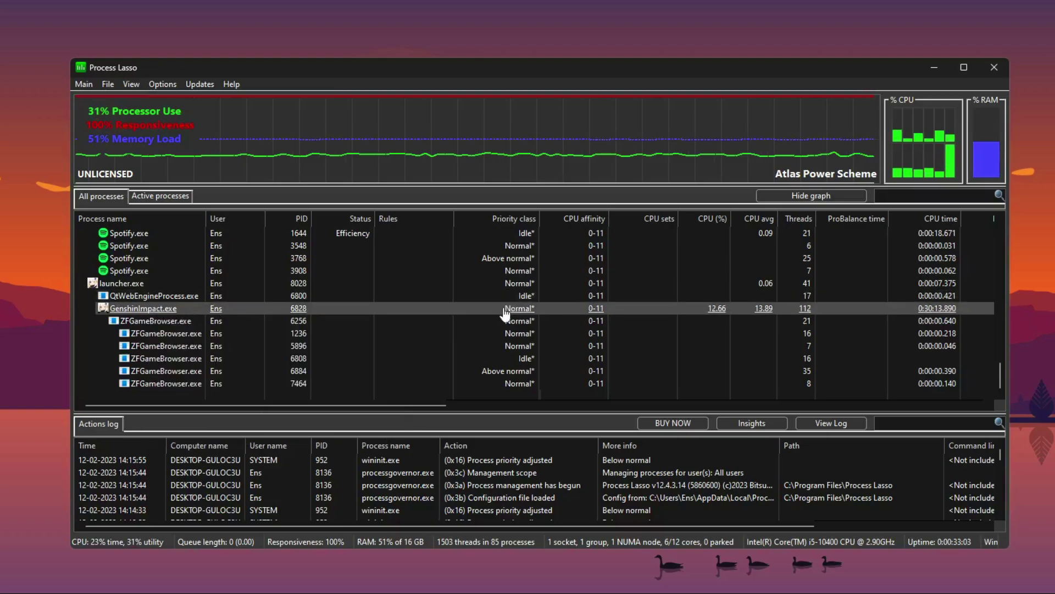
pyautogui.rightClick(176, 308)
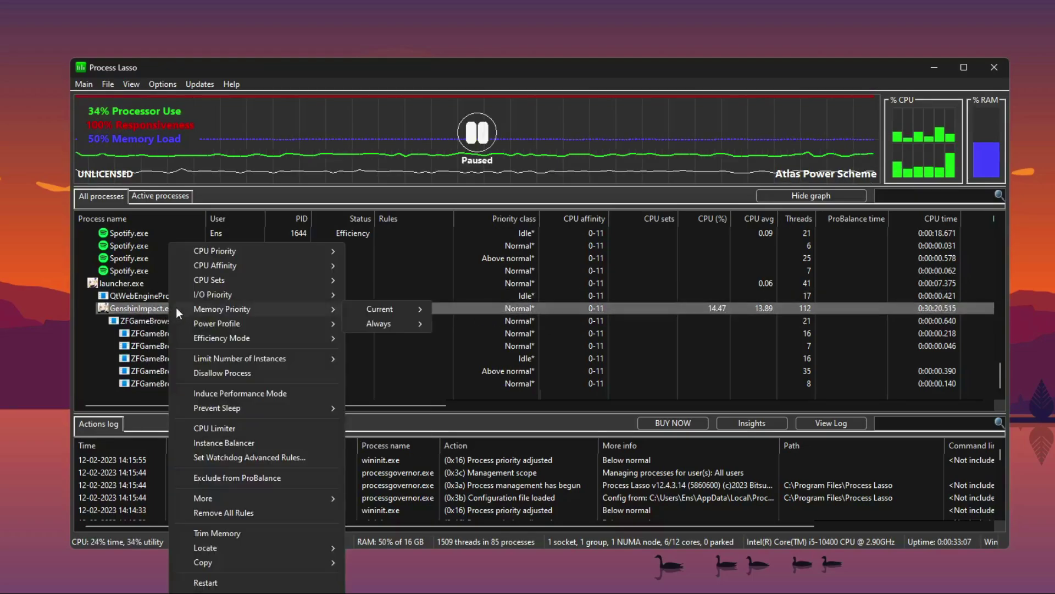
pyautogui.moveTo(257, 256)
pyautogui.moveTo(374, 266)
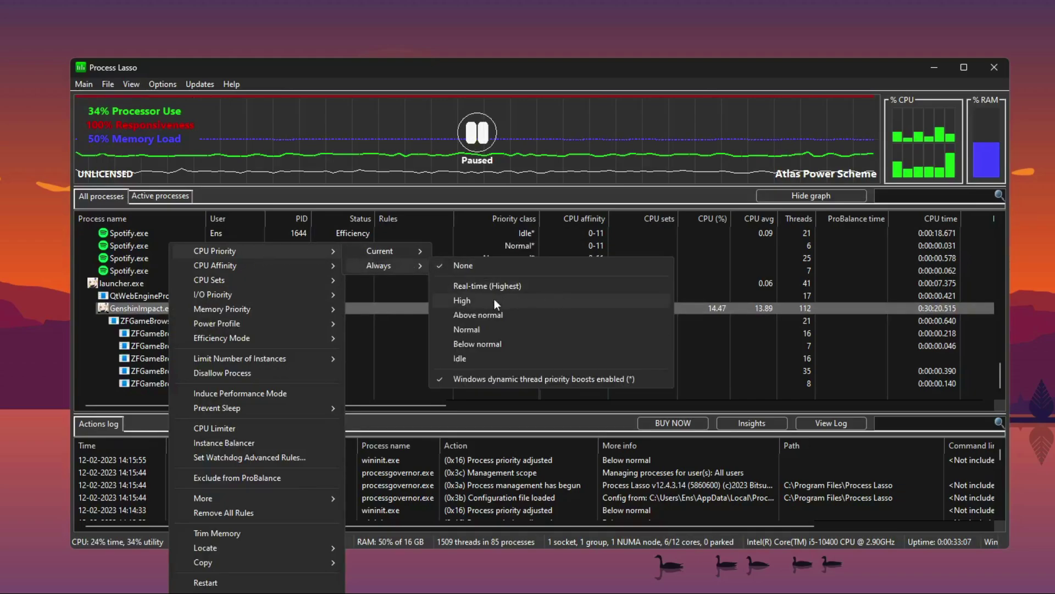
pyautogui.click(686, 312)
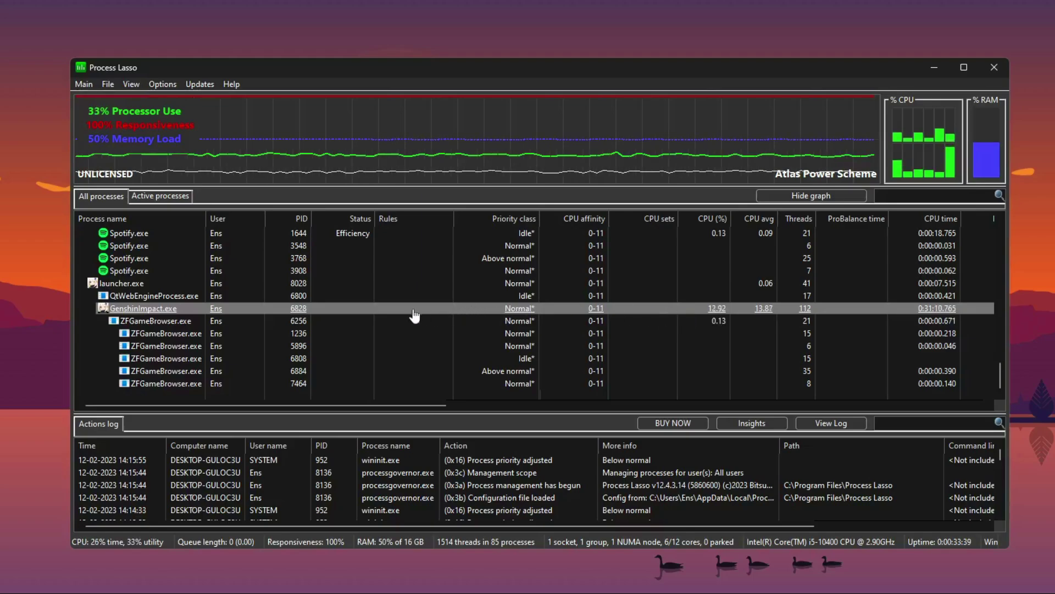
pyautogui.moveTo(286, 312)
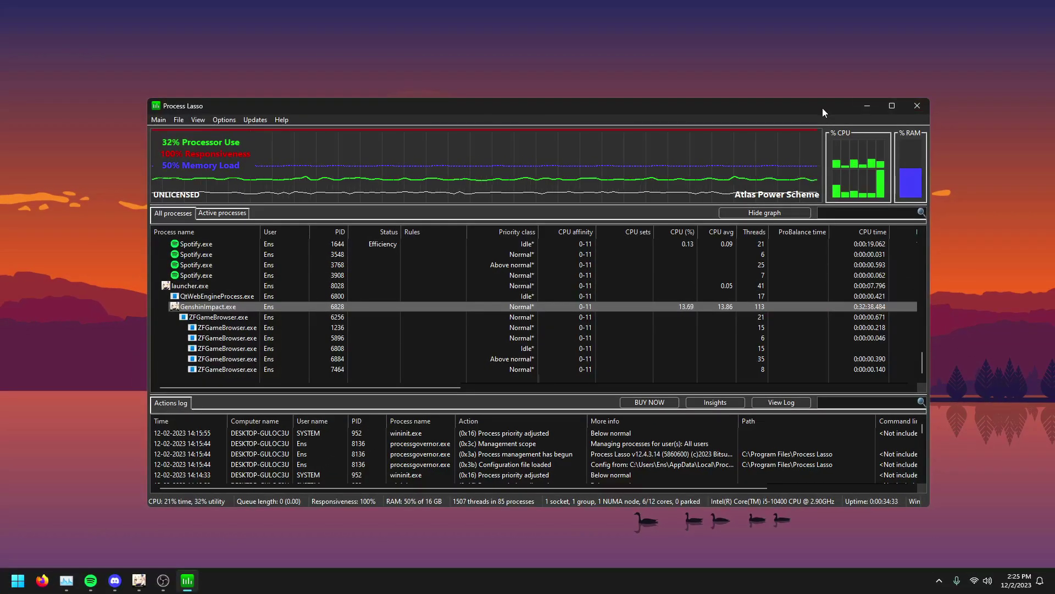
# Close the Process Lasso window and return to the desktop.
pyautogui.click(918, 106)
pyautogui.rightClick(756, 165)
pyautogui.click(775, 198)
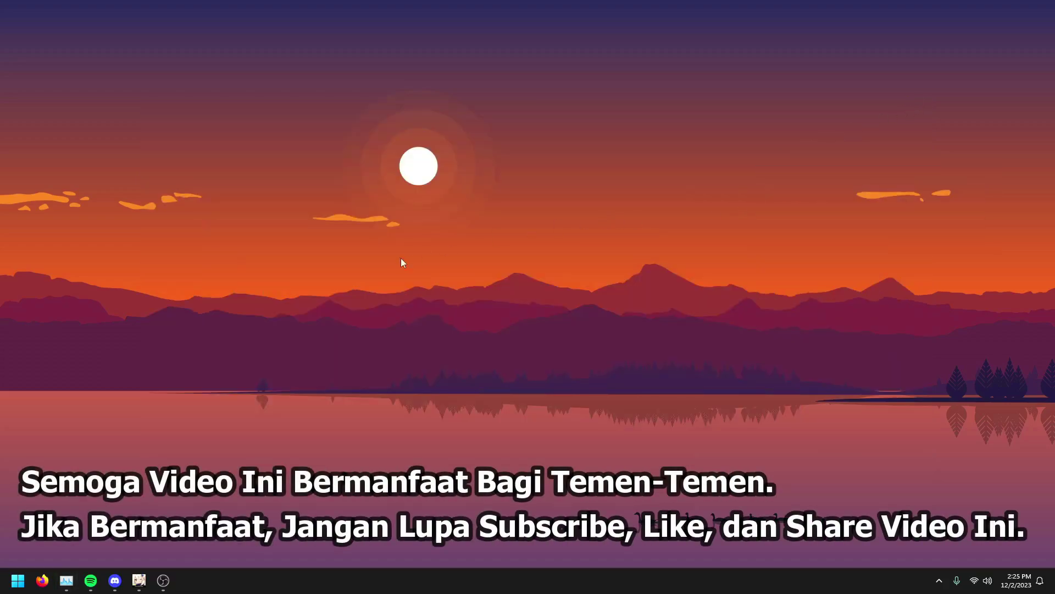